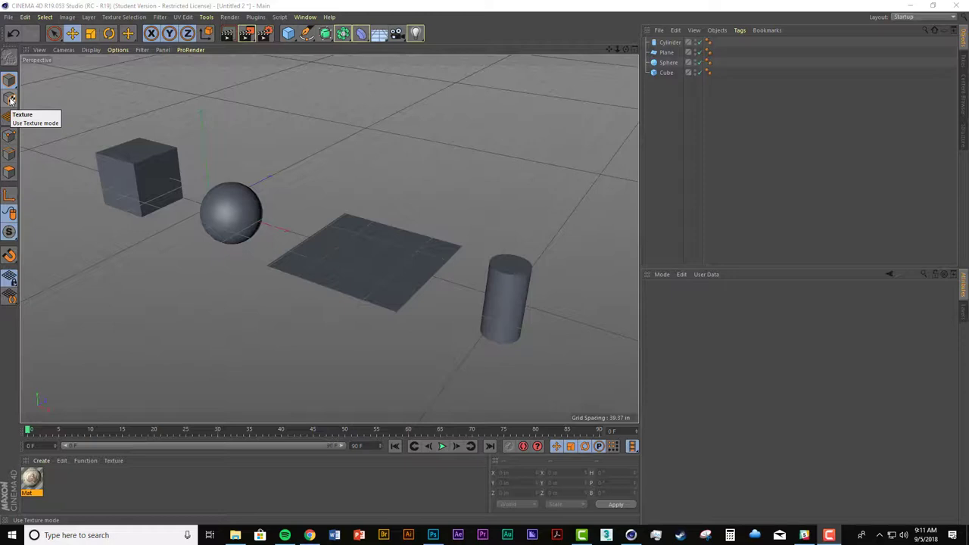
{"action": "left_click", "coordinate": [10, 99]}
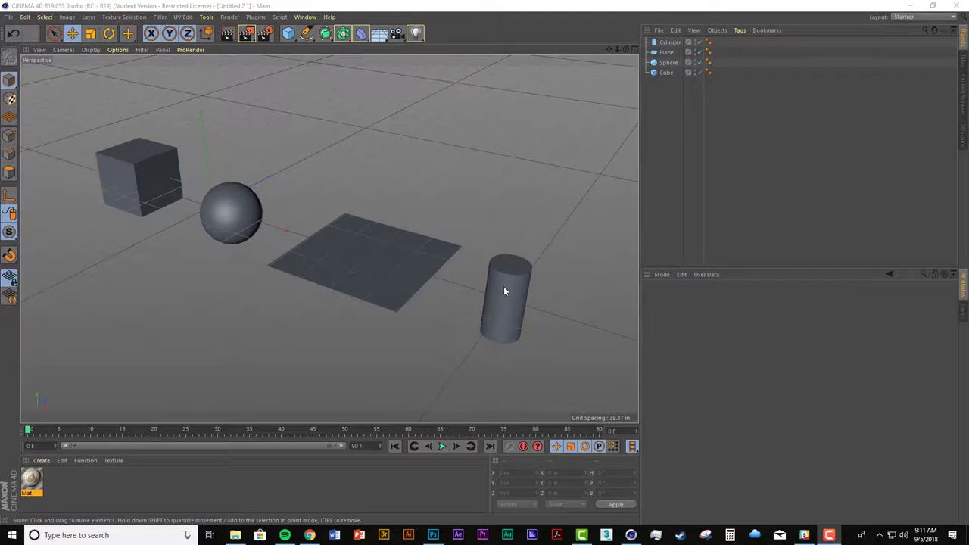
{"action": "middle_click_drag", "start_coordinate": [229, 195], "coordinate": [232, 176], "text": "alt"}
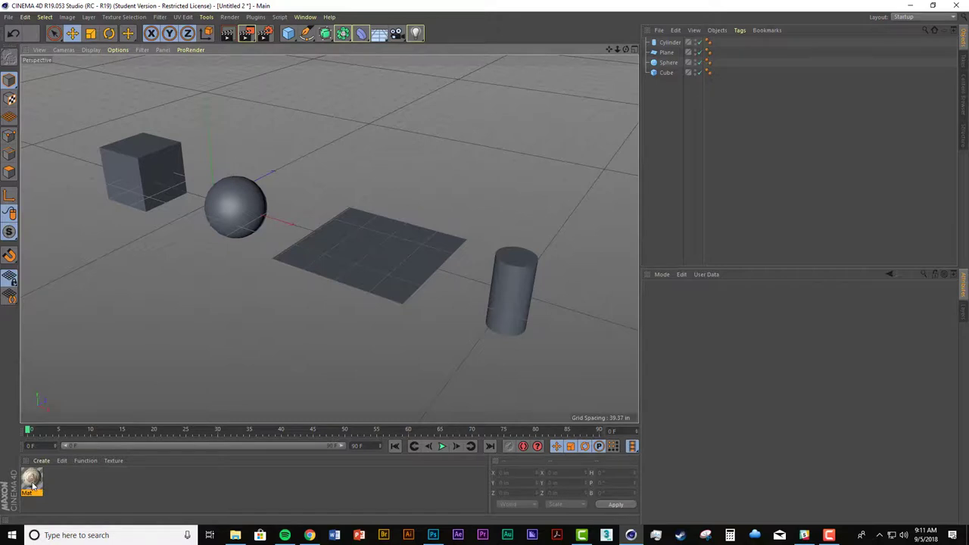
Open the Mat material for editing and clear the image texture from its Color channel.
{"action": "double_click", "coordinate": [32, 482]}
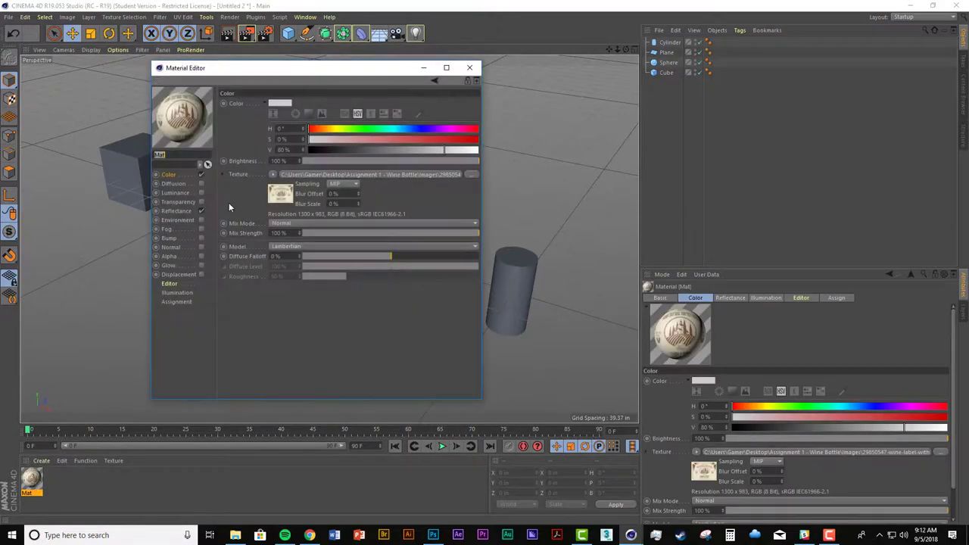
{"action": "left_click_drag", "start_coordinate": [343, 69], "coordinate": [669, 56]}
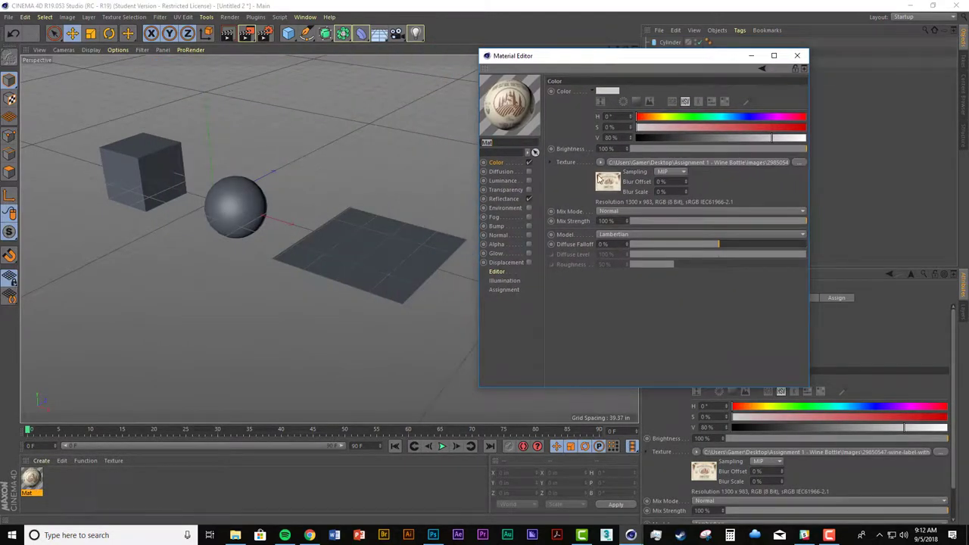
{"action": "left_click", "coordinate": [600, 162]}
{"action": "left_click", "coordinate": [618, 176]}
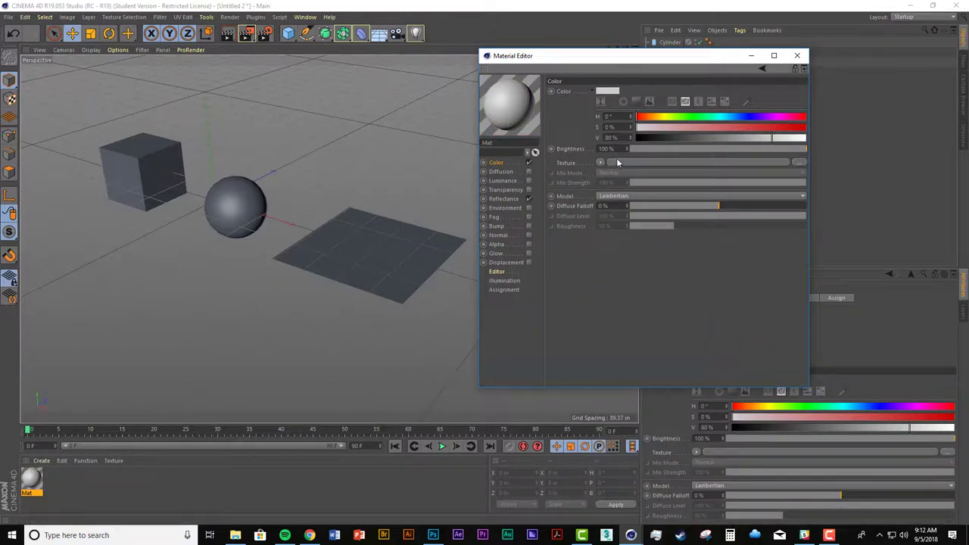
Load the image 29850547-wine-label-with-a-landscape-of-vineyards as Mat's color texture without copying it to the project location, and close the material.
{"action": "left_click", "coordinate": [660, 162]}
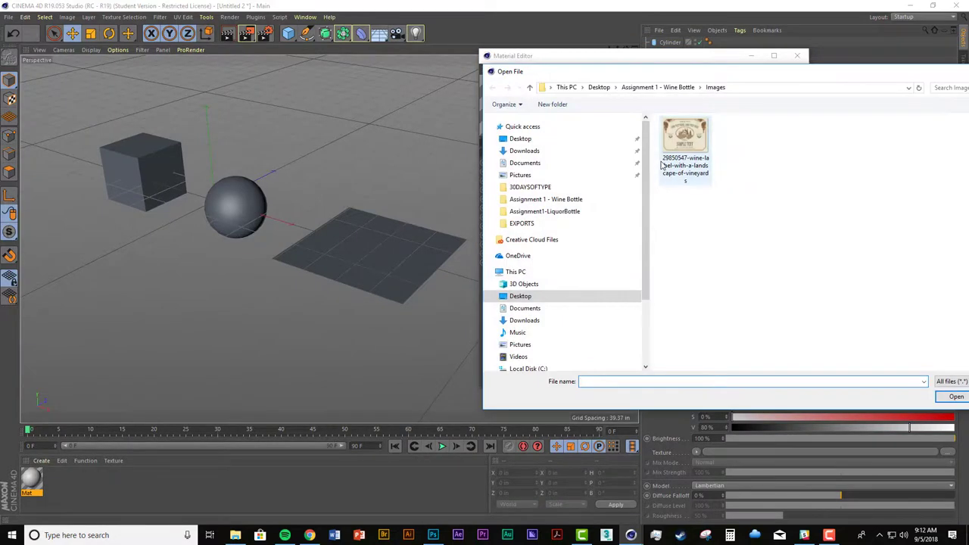
{"action": "left_click_drag", "start_coordinate": [833, 76], "coordinate": [694, 84]}
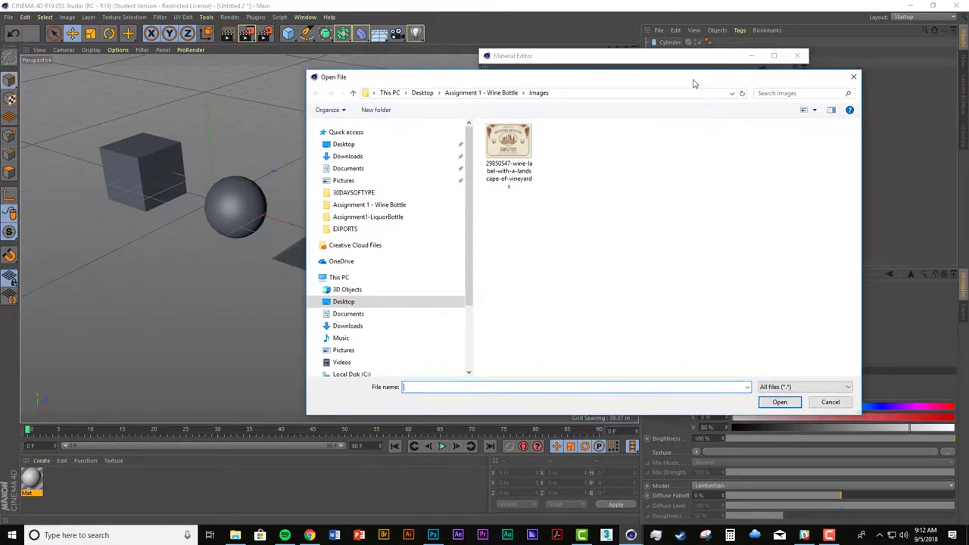
{"action": "left_click", "coordinate": [509, 145]}
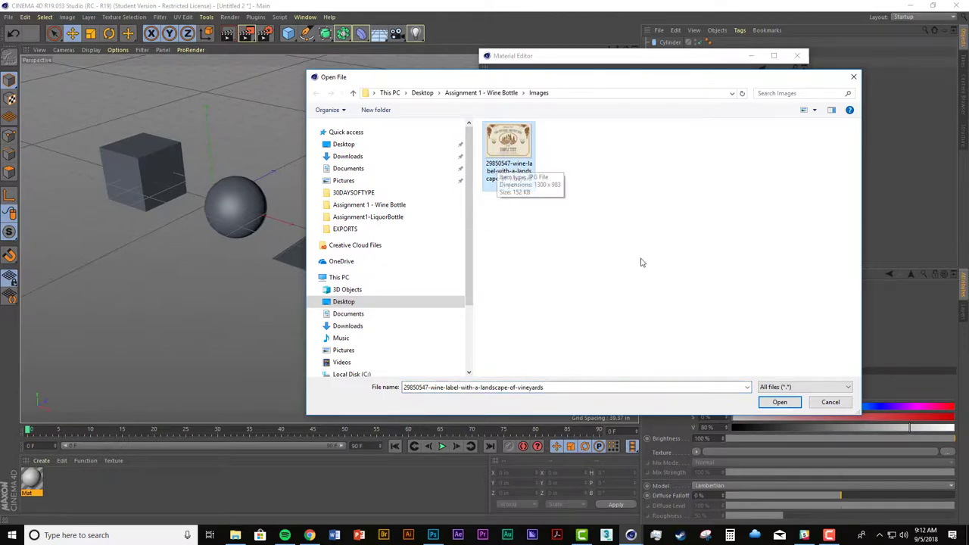
{"action": "left_click", "coordinate": [785, 404]}
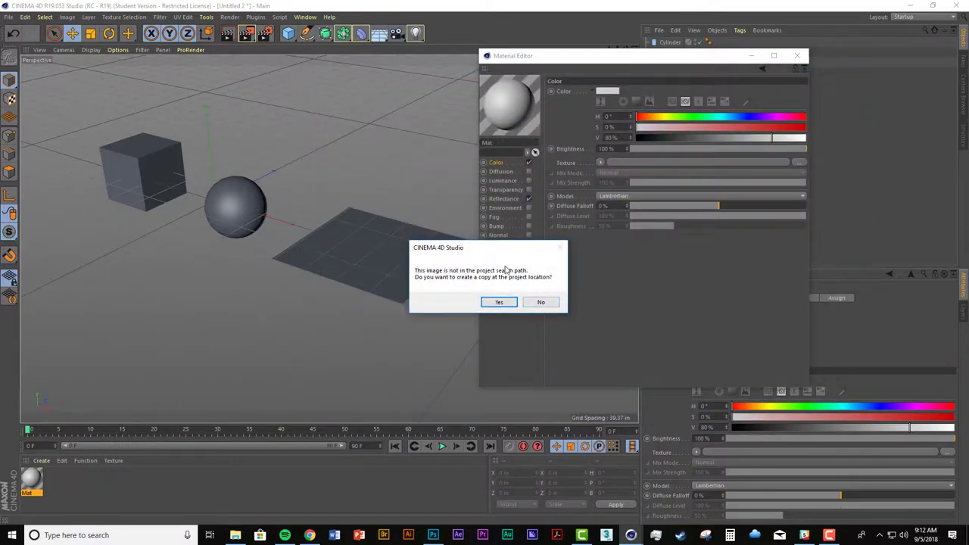
{"action": "left_click", "coordinate": [542, 303]}
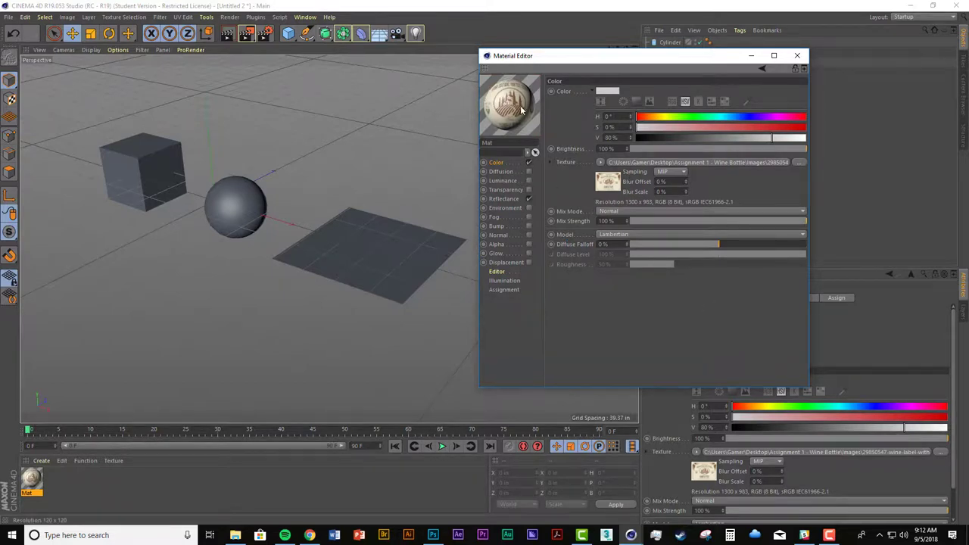
{"action": "left_click_drag", "start_coordinate": [544, 59], "coordinate": [653, 114]}
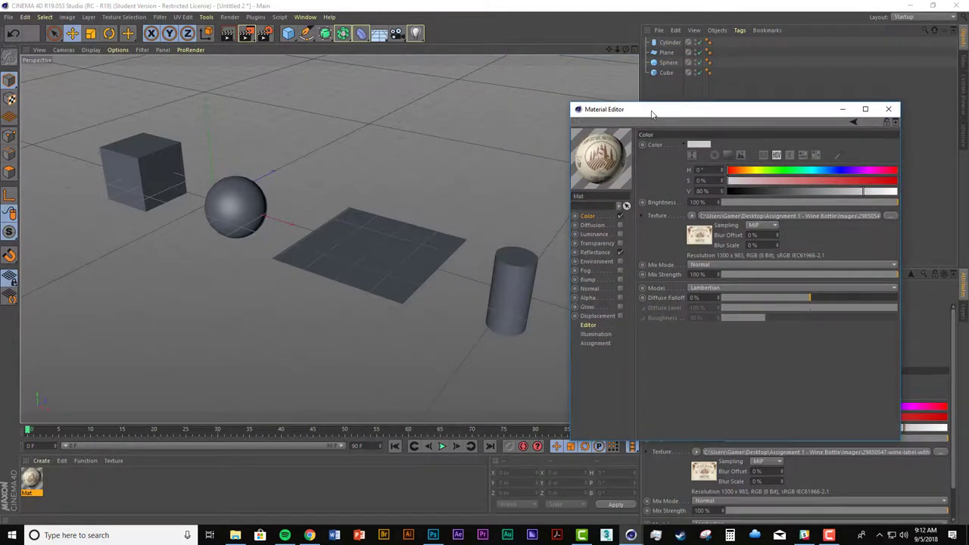
{"action": "left_click", "coordinate": [889, 109]}
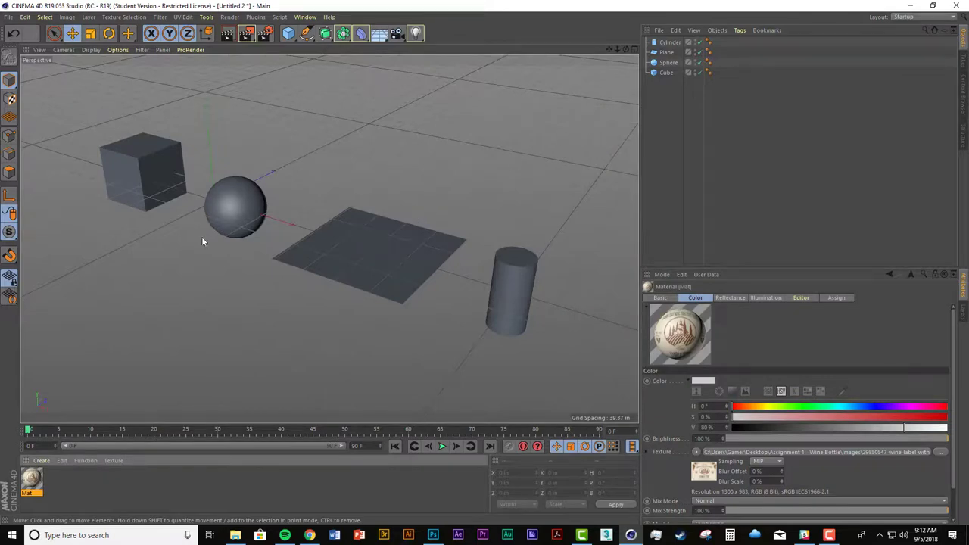
Apply the Mat material to the cube, sphere, plane and cylinder.
{"action": "left_click_drag", "start_coordinate": [34, 481], "coordinate": [144, 180]}
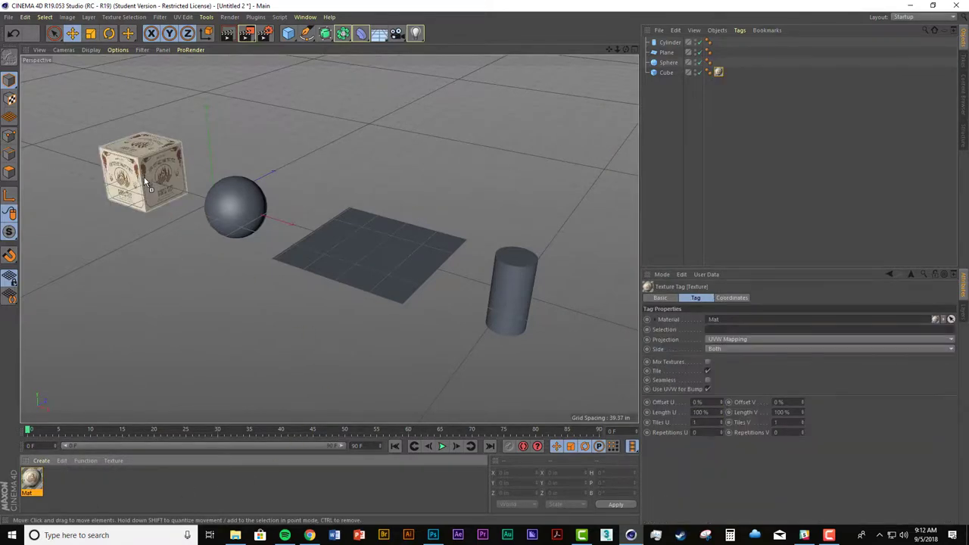
{"action": "left_click_drag", "start_coordinate": [33, 480], "coordinate": [227, 212]}
{"action": "left_click_drag", "start_coordinate": [33, 480], "coordinate": [402, 265]}
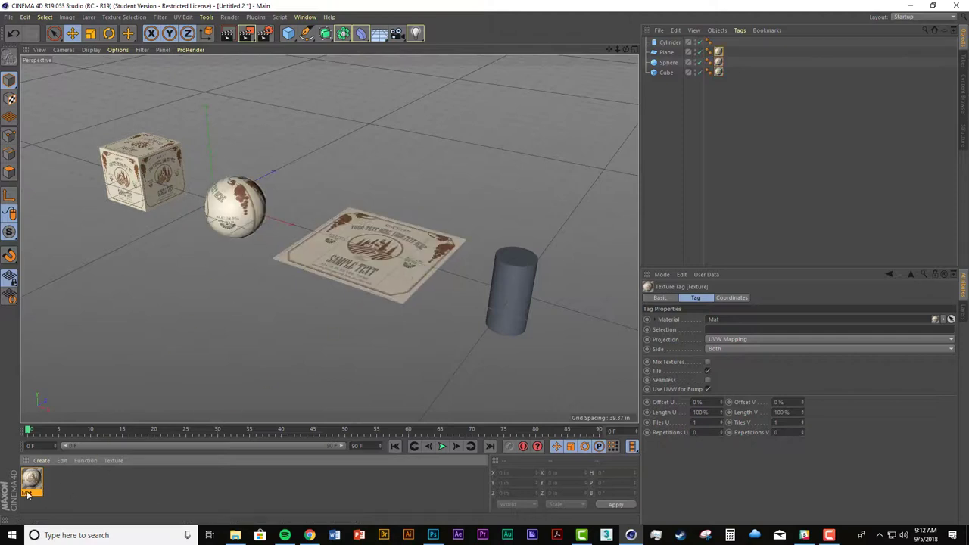
{"action": "left_click_drag", "start_coordinate": [498, 315], "coordinate": [514, 299]}
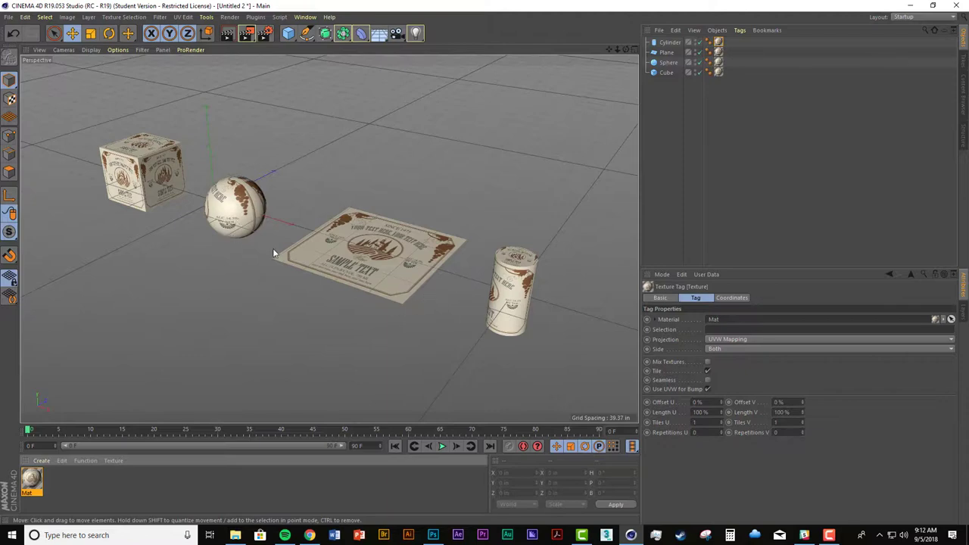
Examine how the label wraps around the objects and review the projection settings of their texture tags.
{"action": "left_click_drag", "start_coordinate": [269, 252], "coordinate": [399, 256], "text": "alt"}
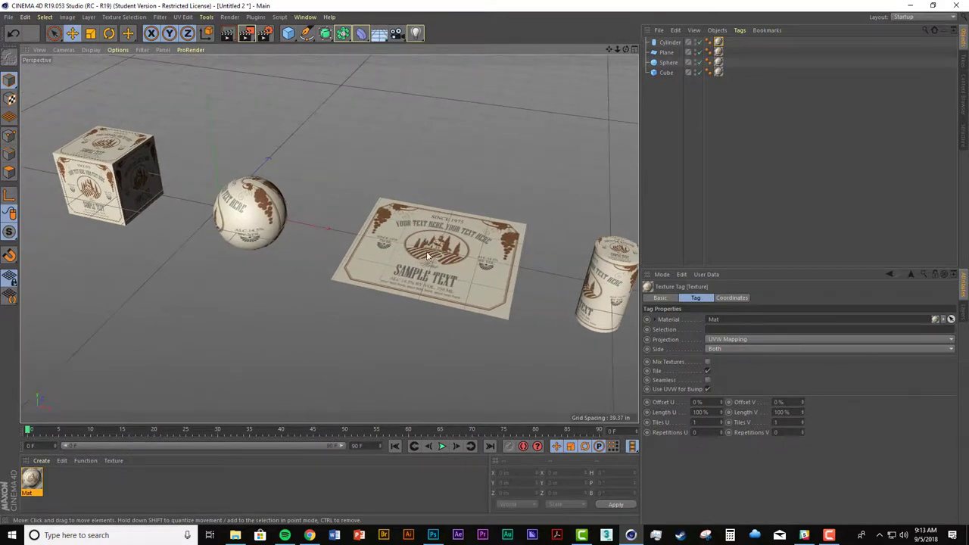
{"action": "left_click_drag", "start_coordinate": [274, 208], "coordinate": [311, 225], "text": "alt"}
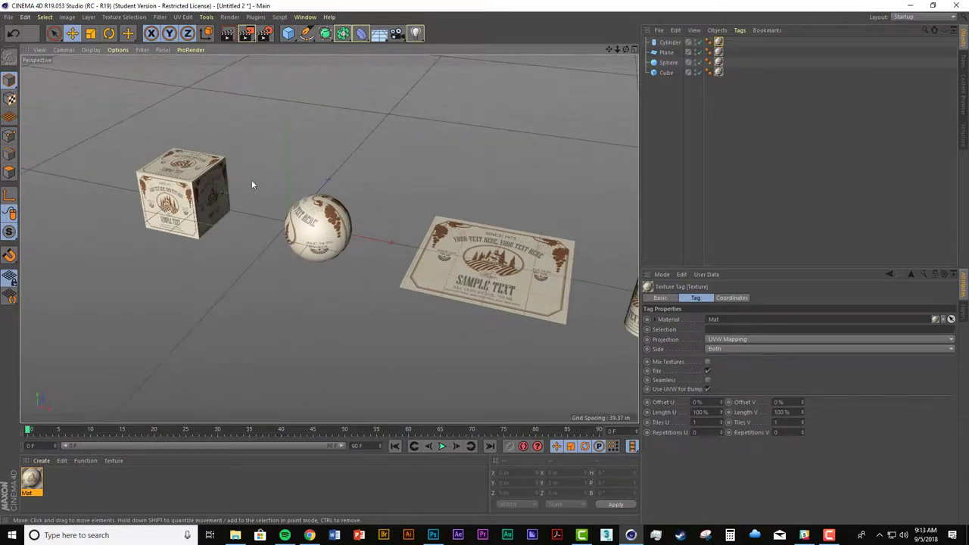
{"action": "middle_click_drag", "start_coordinate": [223, 210], "coordinate": [318, 206], "text": "alt"}
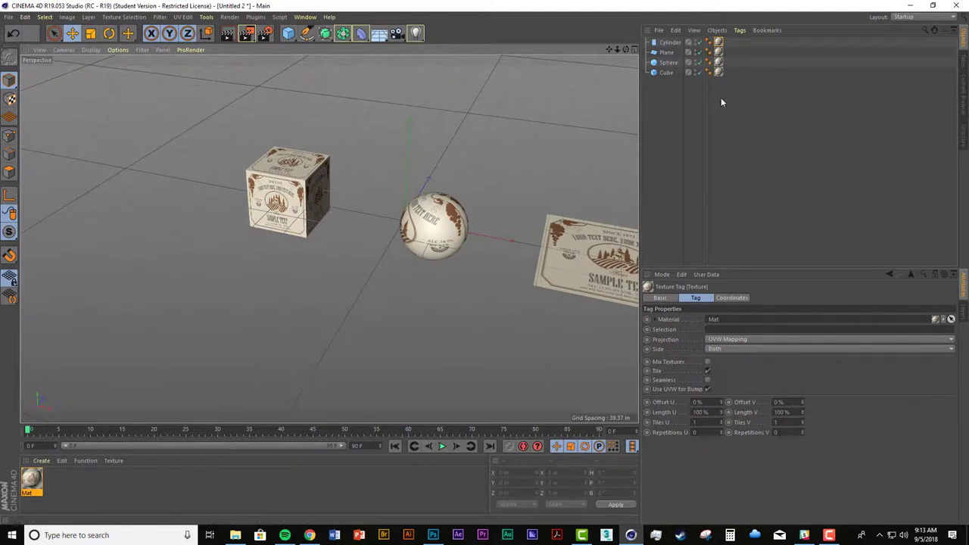
{"action": "left_click", "coordinate": [720, 43]}
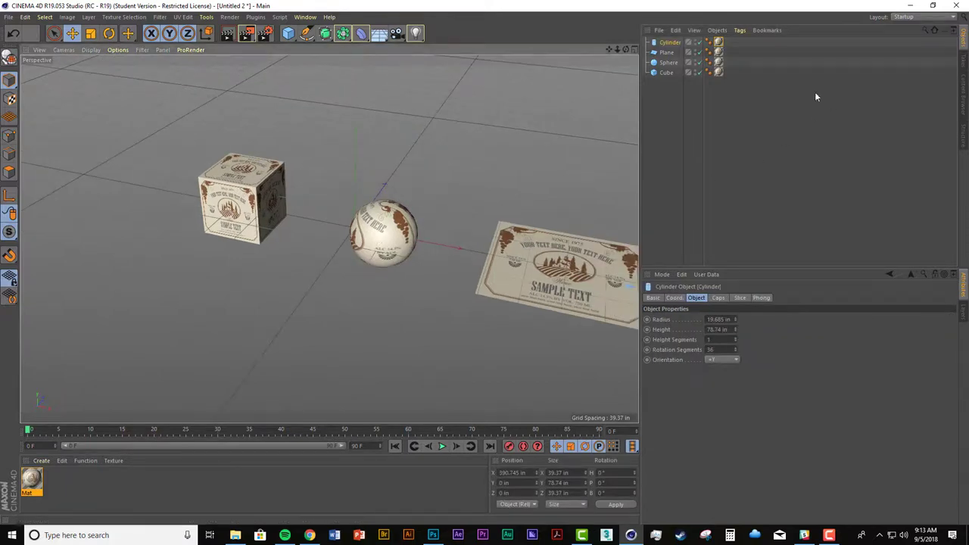
{"action": "left_click", "coordinate": [719, 72]}
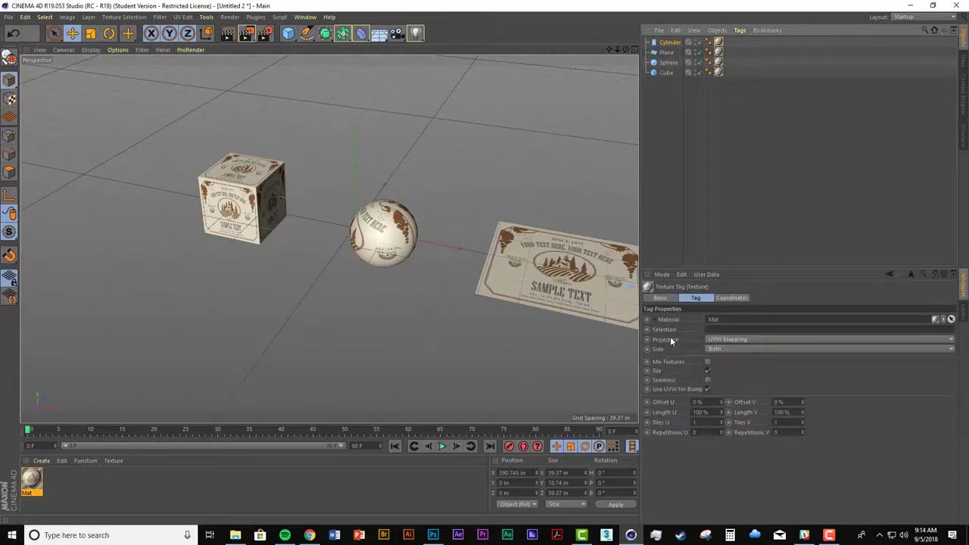
{"action": "left_click_drag", "start_coordinate": [318, 212], "coordinate": [483, 218], "text": "alt"}
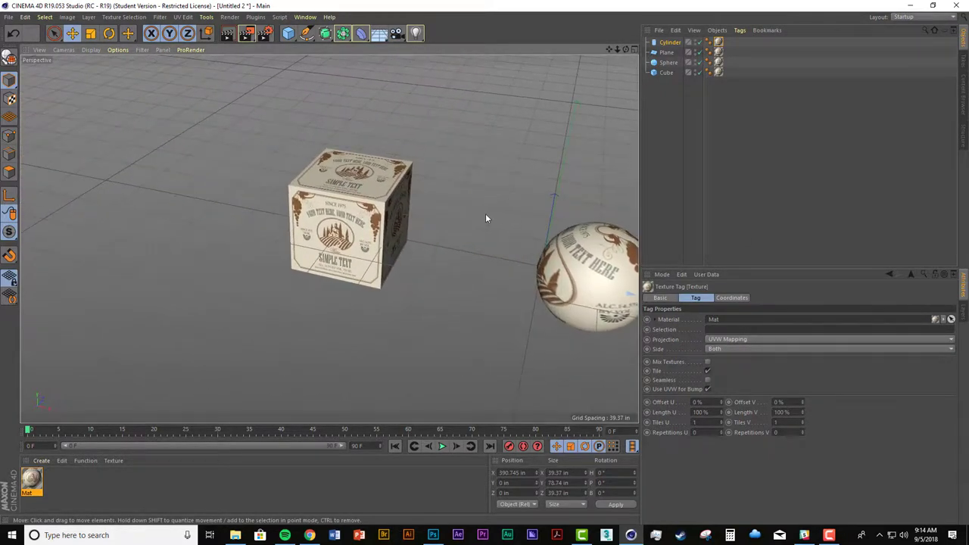
Set the projection of the cube's texture tag to Spherical and inspect the label on its faces.
{"action": "left_click", "coordinate": [668, 73]}
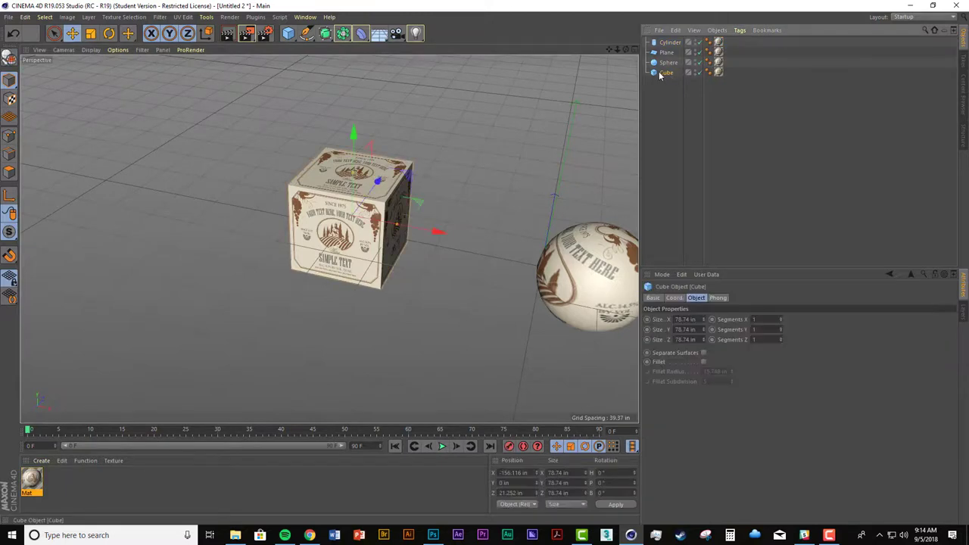
{"action": "left_click", "coordinate": [718, 72]}
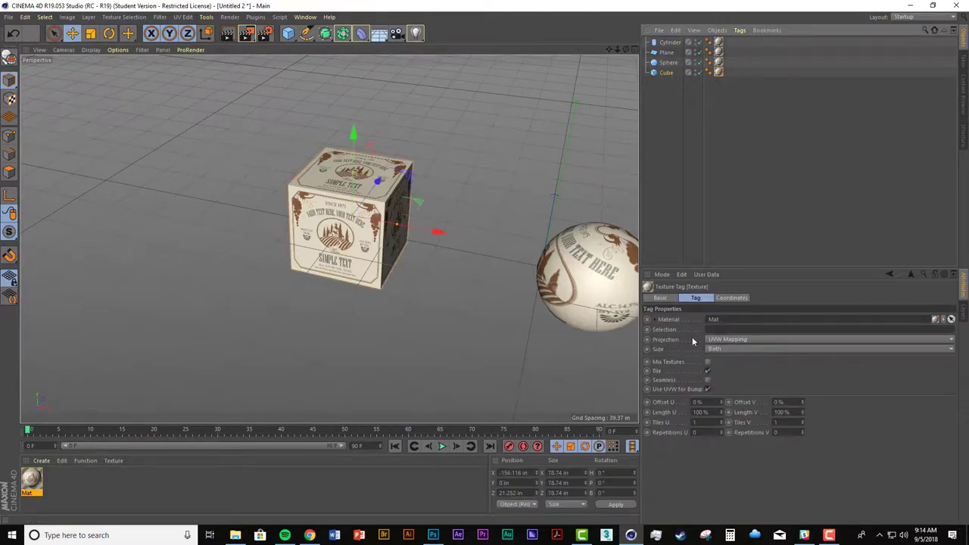
{"action": "left_click", "coordinate": [768, 339]}
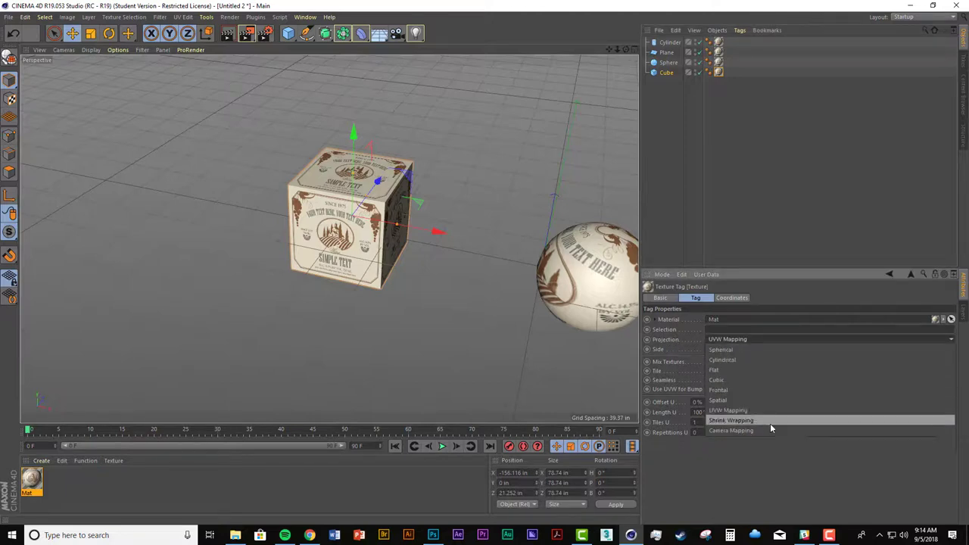
{"action": "left_click", "coordinate": [807, 349]}
{"action": "left_click_drag", "start_coordinate": [342, 220], "coordinate": [325, 257], "text": "alt"}
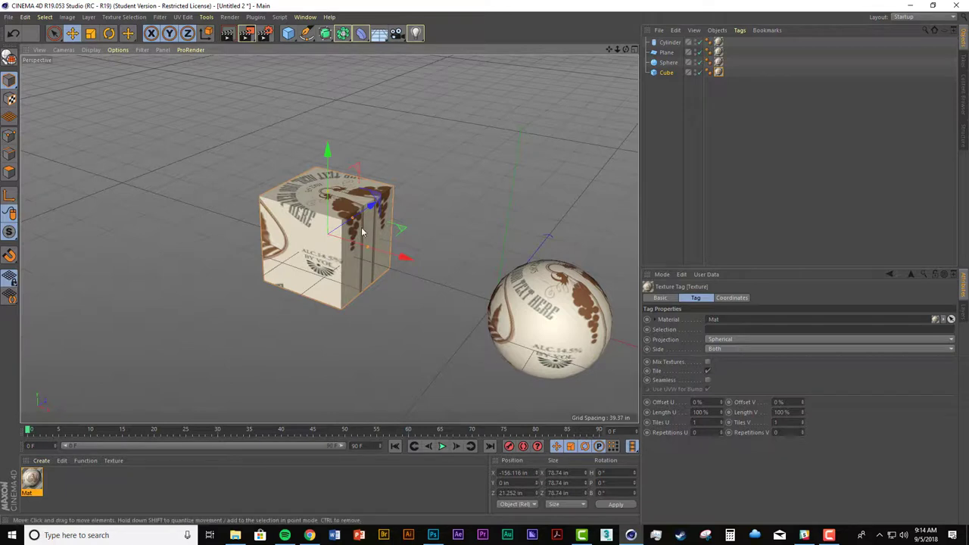
{"action": "left_click_drag", "start_coordinate": [361, 236], "coordinate": [335, 242], "text": "alt"}
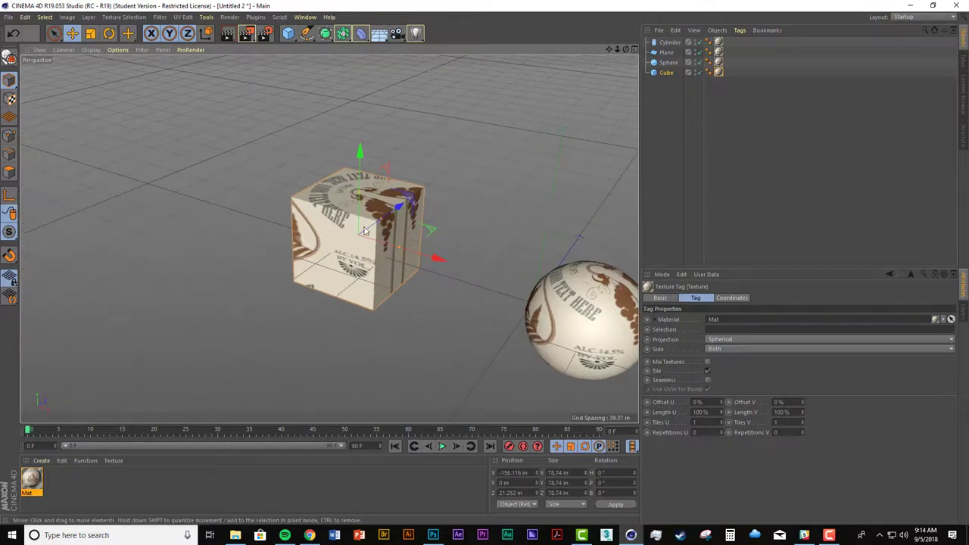
{"action": "left_click_drag", "start_coordinate": [363, 250], "coordinate": [369, 256], "text": "alt"}
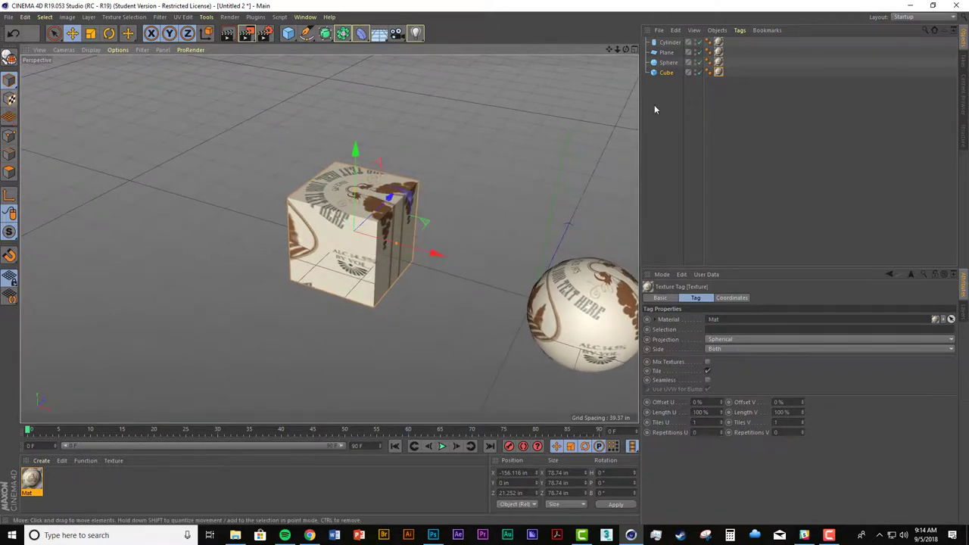
Return the cube's texture projection to UVW Mapping.
{"action": "left_click", "coordinate": [727, 340]}
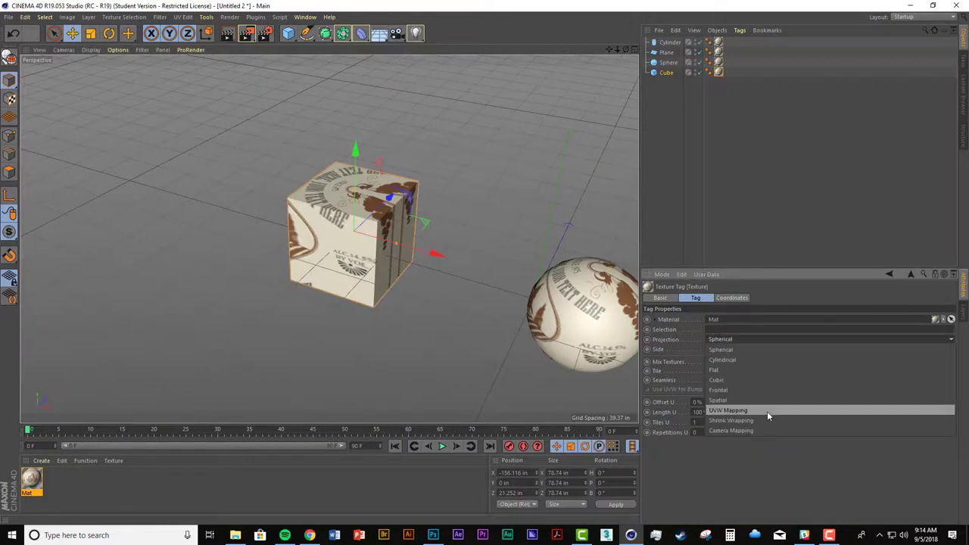
{"action": "left_click", "coordinate": [767, 412]}
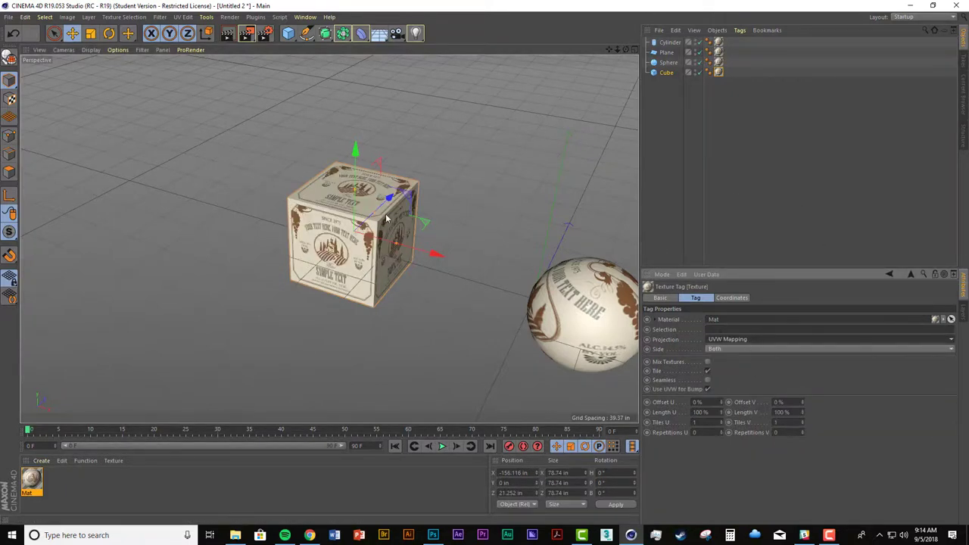
Switch to Texture mode and set the cube's texture projection to Spherical.
{"action": "left_click", "coordinate": [10, 99]}
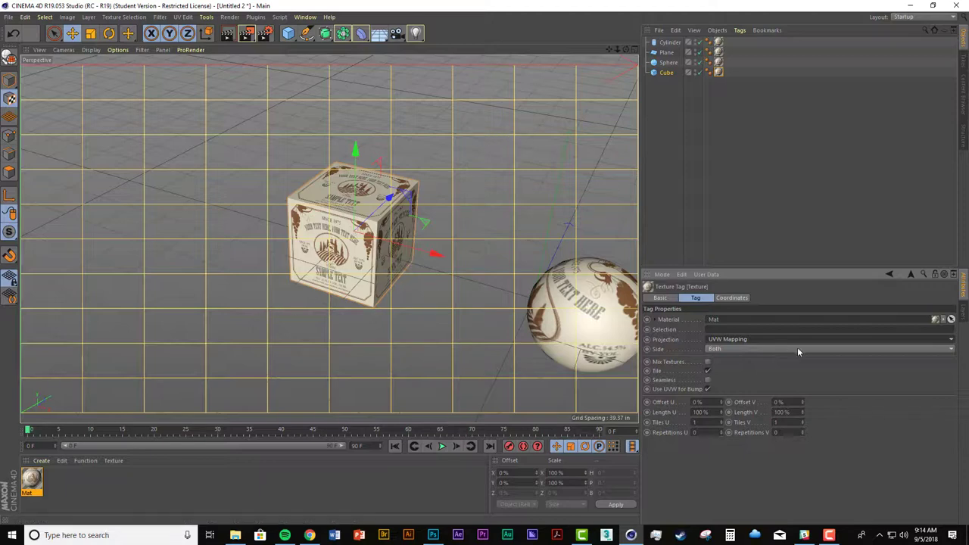
{"action": "left_click", "coordinate": [731, 340]}
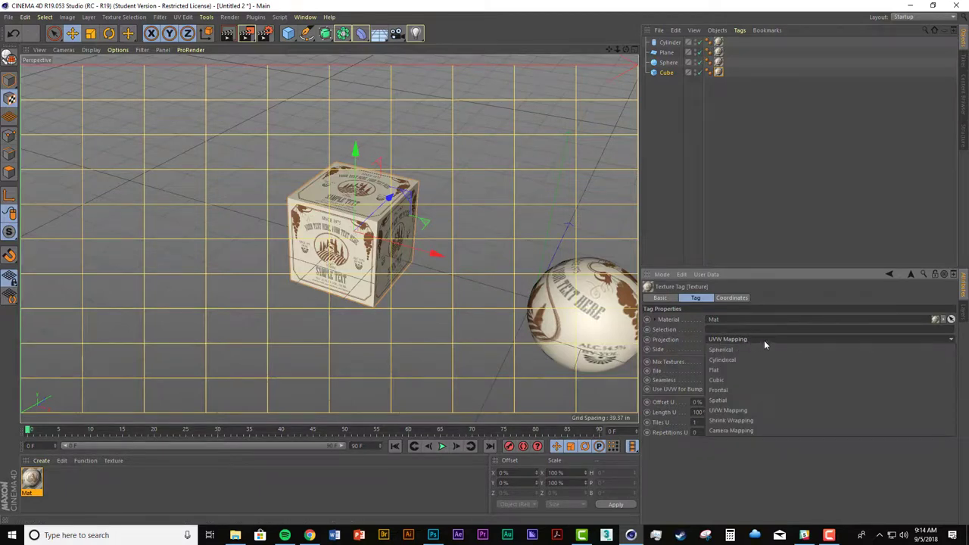
{"action": "left_click", "coordinate": [783, 350]}
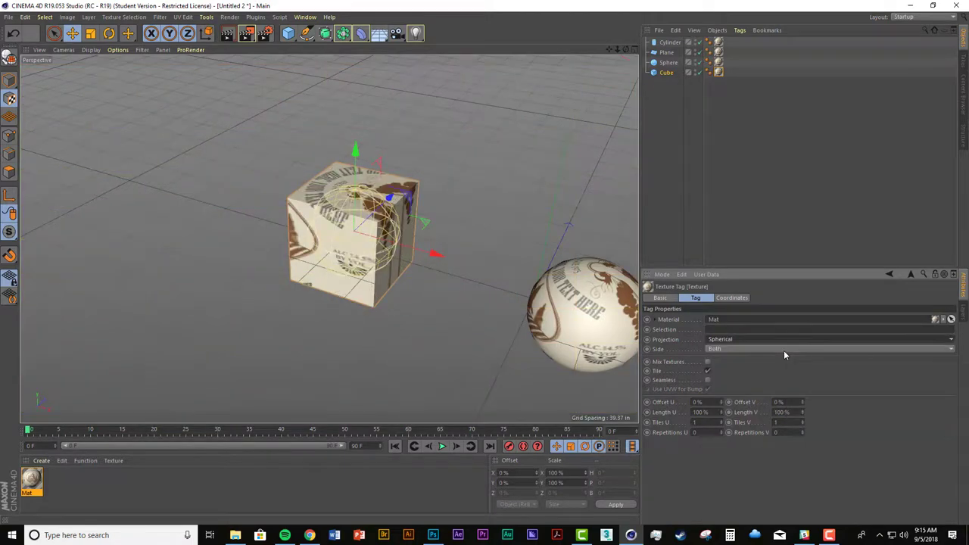
Try moving and rotating the cube's spherical texture projection, undoing each change.
{"action": "left_click_drag", "start_coordinate": [382, 260], "coordinate": [333, 259], "text": "alt"}
{"action": "scroll", "coordinate": [413, 250], "scroll_direction": "up", "scroll_amount": 5}
{"action": "left_click_drag", "start_coordinate": [388, 213], "coordinate": [423, 243]}
{"action": "key", "text": "ctrl+z"}
{"action": "key", "text": "r"}
{"action": "key", "text": "ctrl+z"}
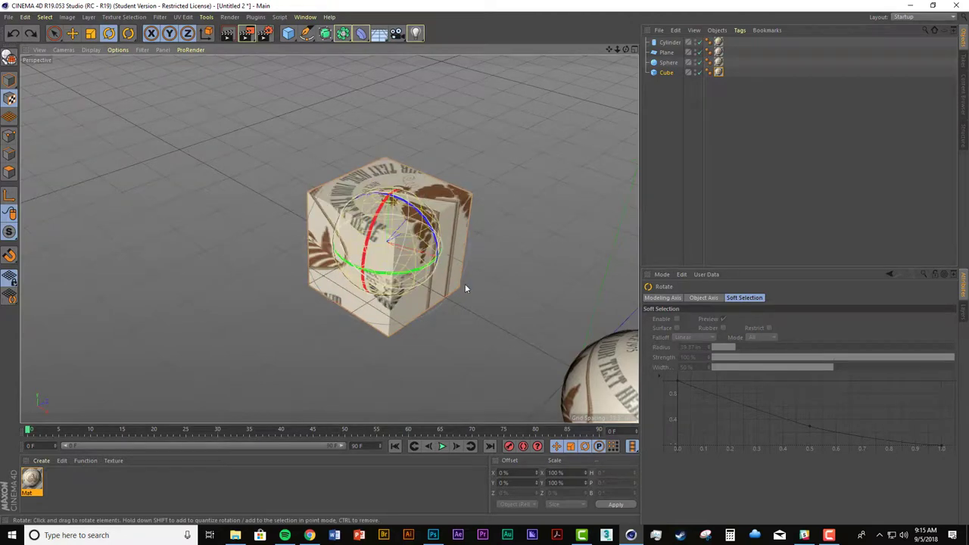
Set the projection of the cube's texture tag to Cubic and undo the stray change made to it.
{"action": "left_click_drag", "start_coordinate": [426, 286], "coordinate": [387, 259], "text": "alt"}
{"action": "left_click", "coordinate": [717, 73]}
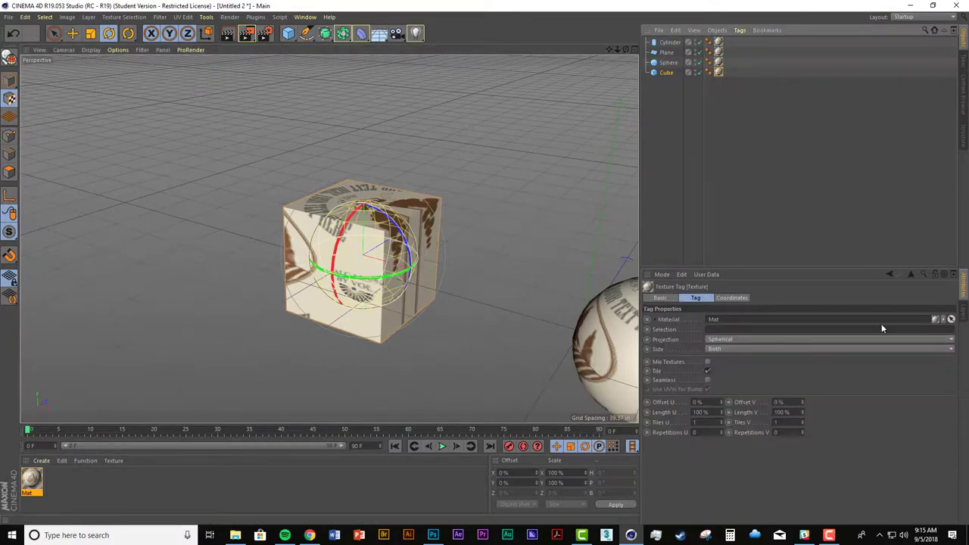
{"action": "left_click", "coordinate": [728, 340]}
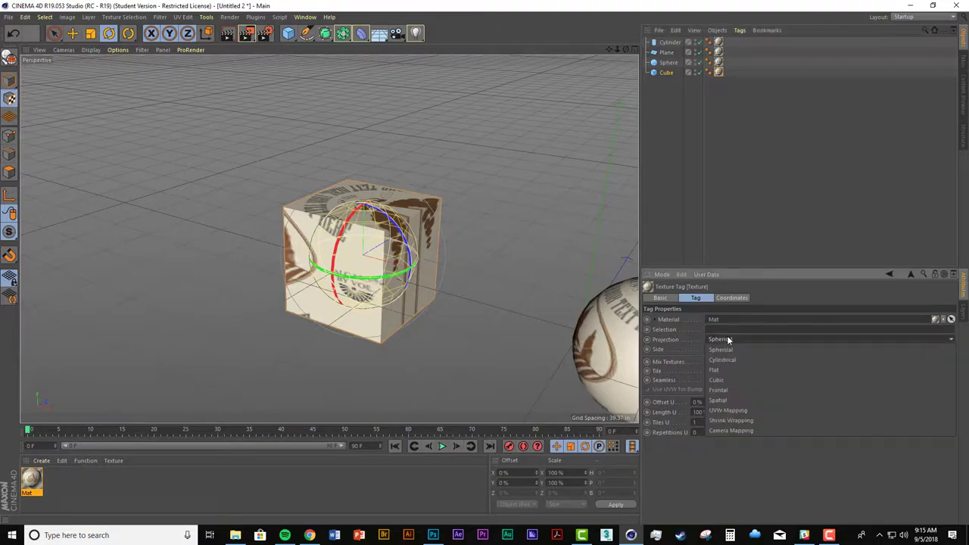
{"action": "left_click", "coordinate": [740, 381]}
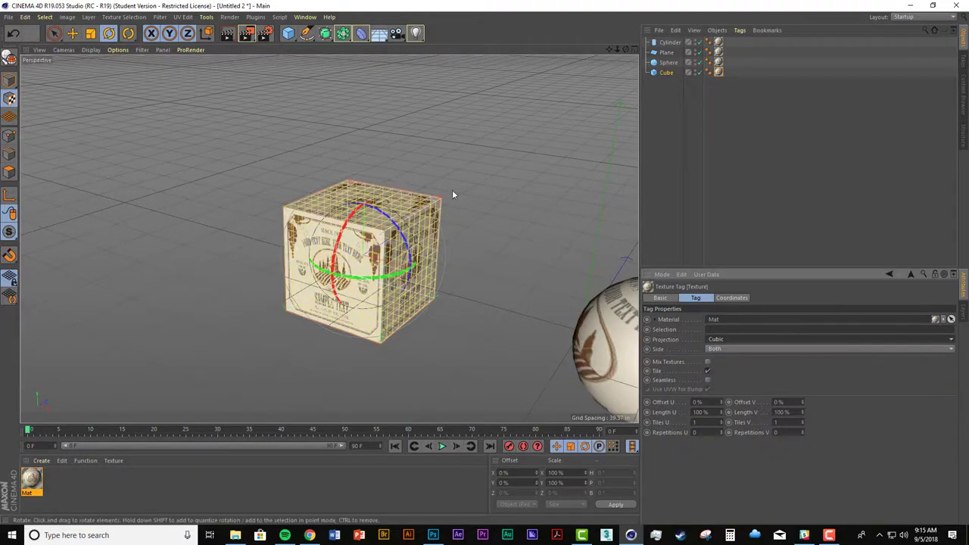
{"action": "mouse_move", "coordinate": [391, 283]}
{"action": "left_mouse_down", "text": "alt"}
{"action": "mouse_move", "coordinate": [293, 277]}
{"action": "mouse_move", "coordinate": [431, 270]}
{"action": "mouse_move", "coordinate": [444, 283]}
{"action": "mouse_move", "coordinate": [353, 253]}
{"action": "mouse_move", "coordinate": [478, 250]}
{"action": "mouse_move", "coordinate": [460, 255]}
{"action": "mouse_move", "coordinate": [425, 244]}
{"action": "mouse_move", "coordinate": [431, 255]}
{"action": "mouse_move", "coordinate": [421, 242]}
{"action": "mouse_move", "coordinate": [521, 237]}
{"action": "mouse_move", "coordinate": [487, 195]}
{"action": "mouse_move", "coordinate": [472, 268]}
{"action": "mouse_move", "coordinate": [407, 259]}
{"action": "mouse_move", "coordinate": [338, 273]}
{"action": "mouse_move", "coordinate": [388, 286]}
{"action": "left_mouse_up", "text": "alt"}
{"action": "key", "text": "ctrl+z"}
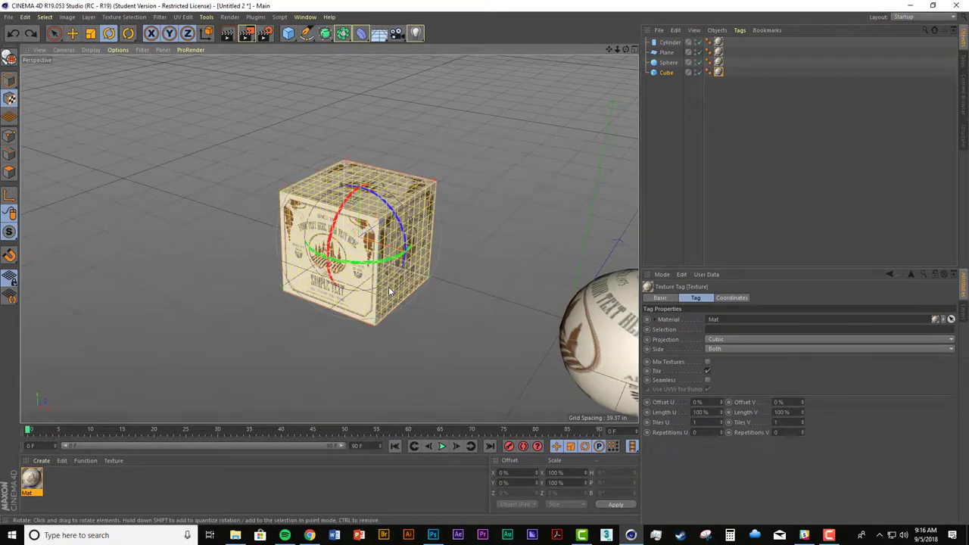
Scale the cube's cubic texture projection down to about 25% in X and 34.6% in Y, so the label tiles over each face.
{"action": "key", "text": "t"}
{"action": "left_click_drag", "start_coordinate": [439, 262], "coordinate": [368, 261]}
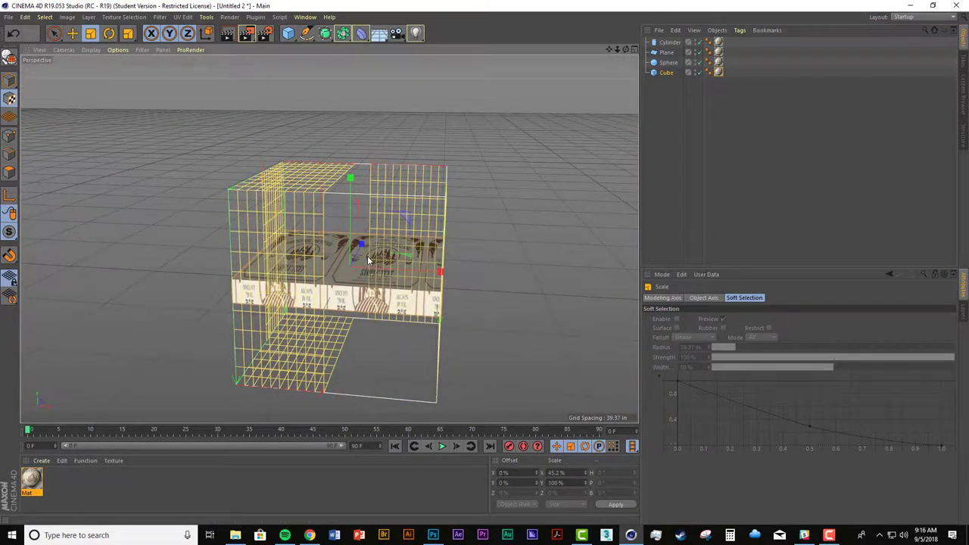
{"action": "key", "text": "ctrl+z"}
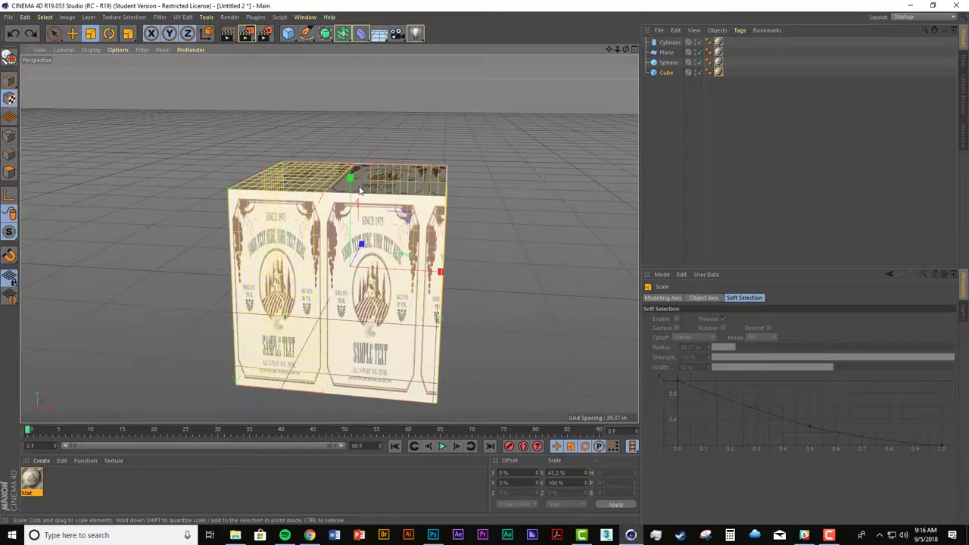
{"action": "left_click_drag", "start_coordinate": [352, 189], "coordinate": [352, 176]}
{"action": "left_click_drag", "start_coordinate": [351, 176], "coordinate": [305, 234], "text": "alt"}
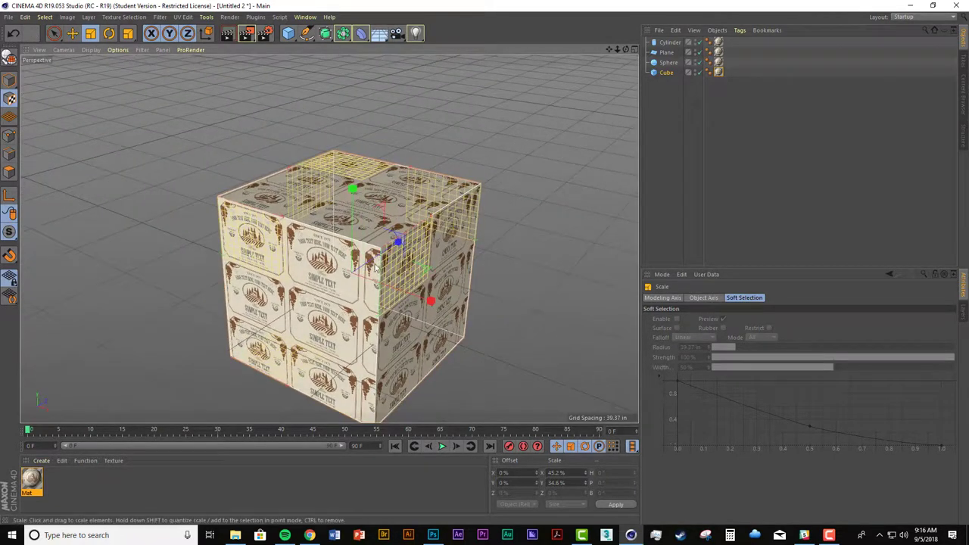
{"action": "left_click_drag", "start_coordinate": [371, 267], "coordinate": [436, 297], "text": "alt"}
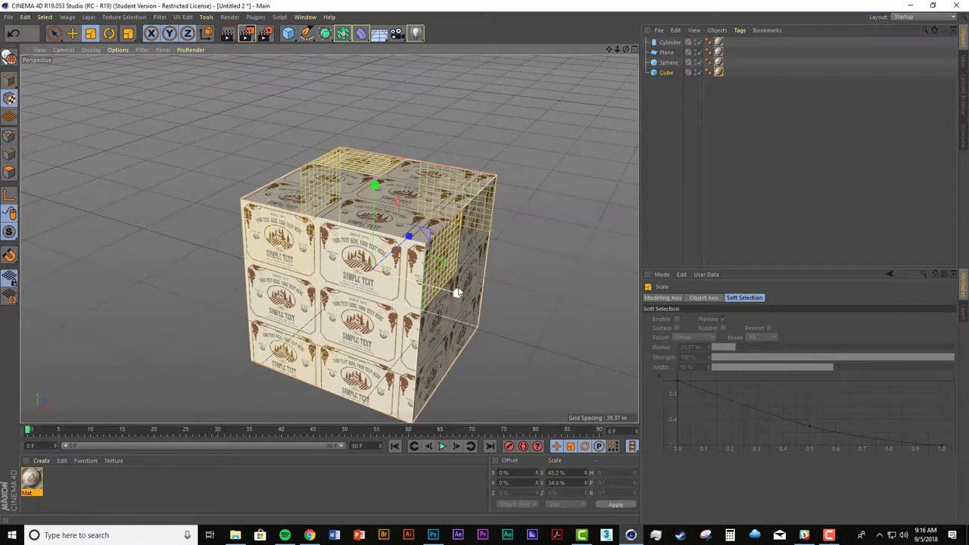
{"action": "left_click_drag", "start_coordinate": [457, 293], "coordinate": [356, 231]}
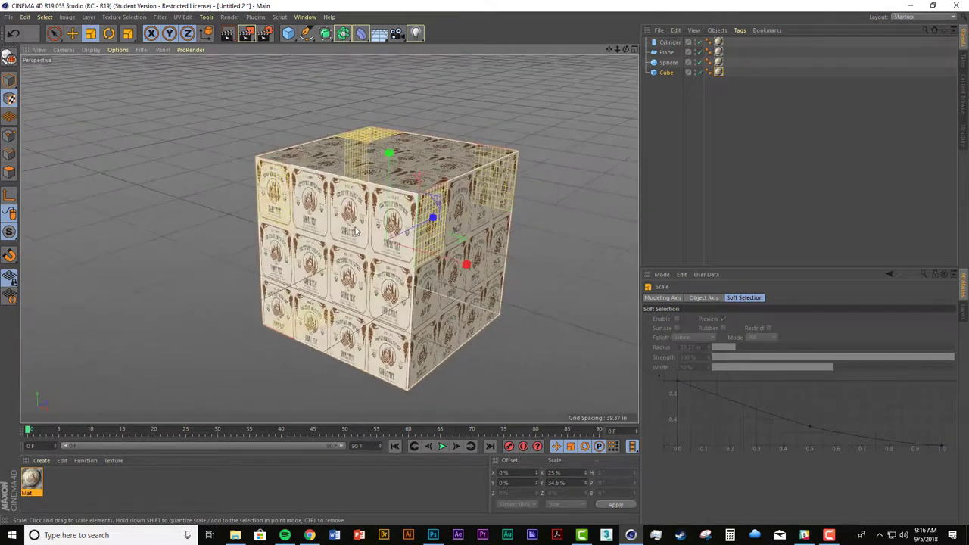
Turn off tiling for the cube's texture and scale the projection to about 23.8% in X and 25.4% in Y.
{"action": "left_click", "coordinate": [718, 73]}
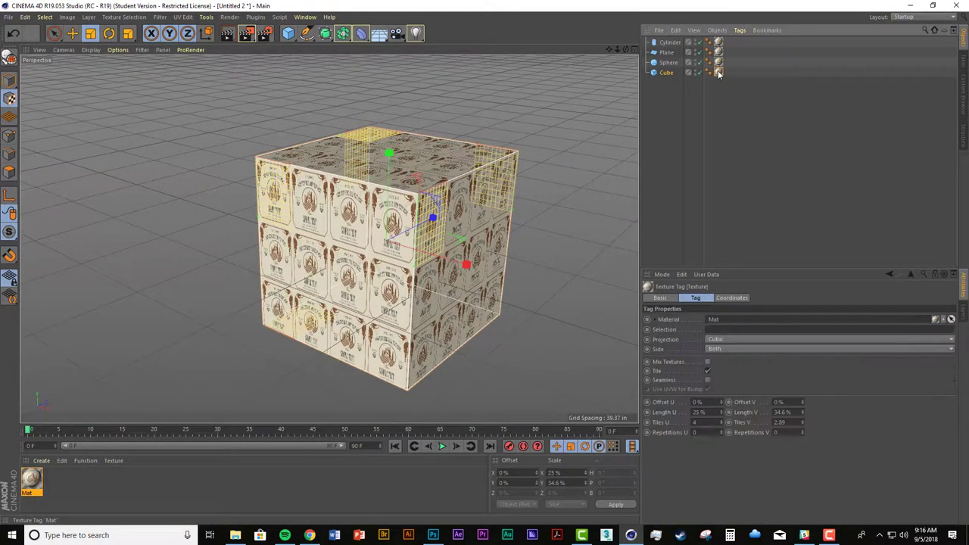
{"action": "left_click", "coordinate": [707, 371]}
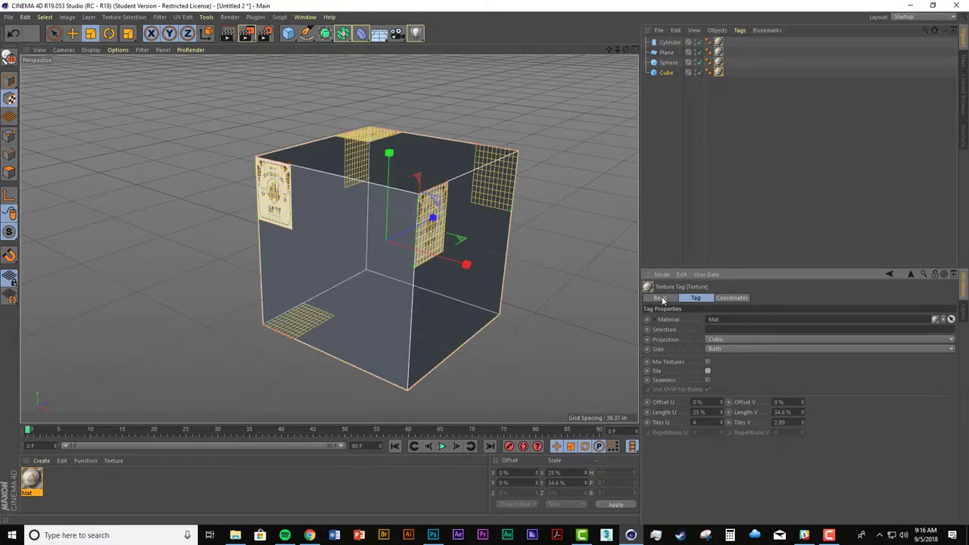
{"action": "left_click_drag", "start_coordinate": [564, 282], "coordinate": [290, 246], "text": "alt"}
{"action": "left_click_drag", "start_coordinate": [443, 164], "coordinate": [439, 138]}
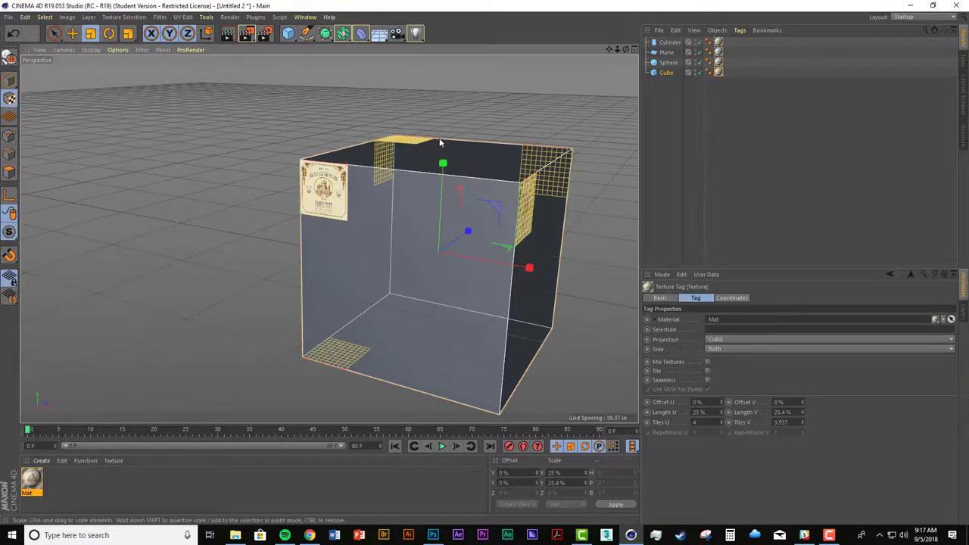
{"action": "left_click_drag", "start_coordinate": [530, 269], "coordinate": [580, 281]}
Move the cube's label toward the middle of each face, to an offset of about 39.8% in X and 29.8% in Y.
{"action": "key", "text": "e"}
{"action": "left_click_drag", "start_coordinate": [439, 229], "coordinate": [386, 265]}
{"action": "middle_click_drag", "start_coordinate": [386, 265], "coordinate": [500, 241], "text": "alt"}
{"action": "middle_click_drag", "start_coordinate": [444, 259], "coordinate": [332, 235], "text": "alt"}
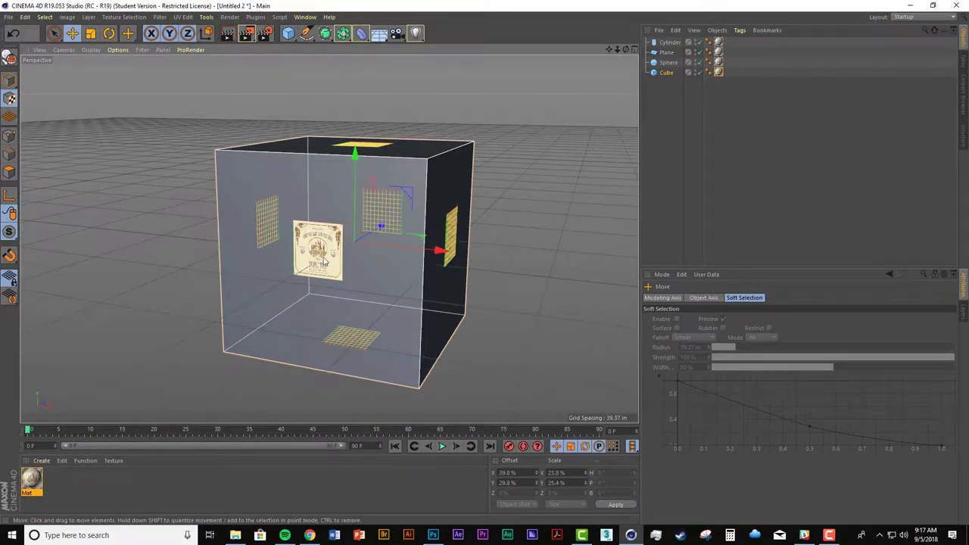
{"action": "left_click_drag", "start_coordinate": [374, 272], "coordinate": [350, 284], "text": "alt"}
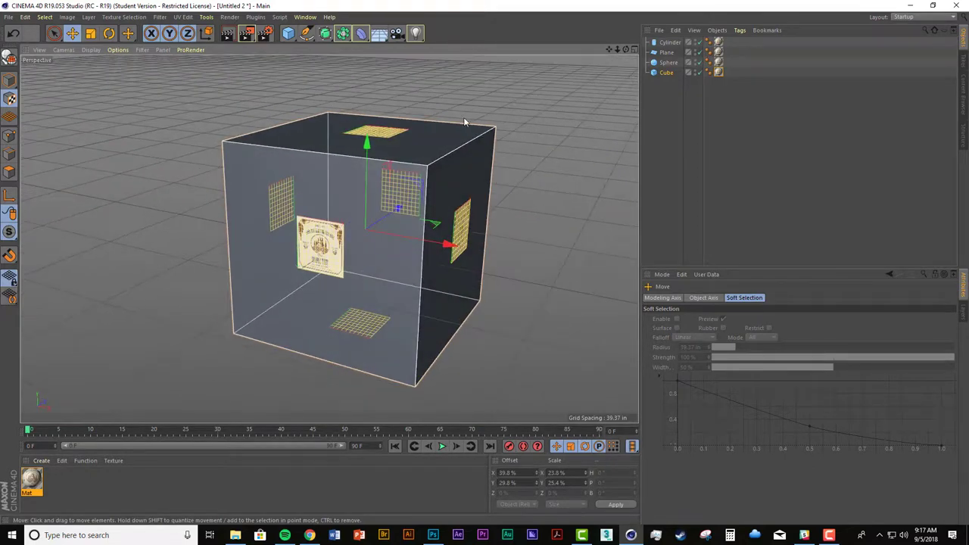
Set the cube's texture projection to Flat and nudge the label to an X offset of about 40.6%.
{"action": "left_click", "coordinate": [720, 75]}
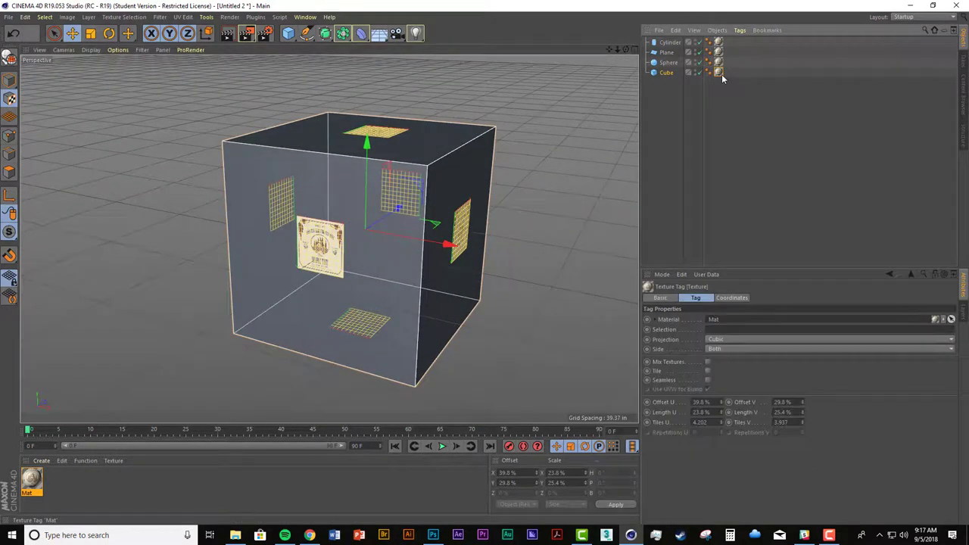
{"action": "left_click", "coordinate": [716, 340]}
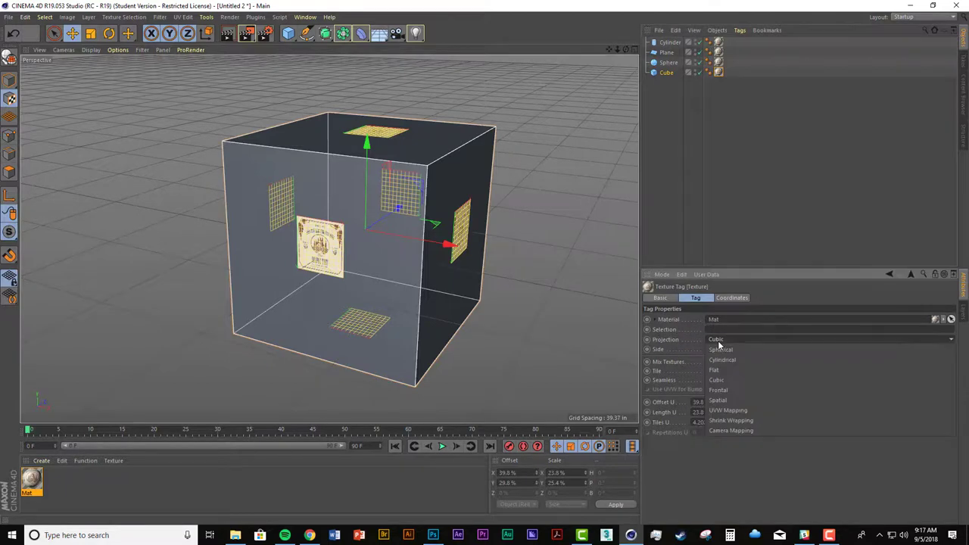
{"action": "left_click", "coordinate": [750, 370]}
{"action": "left_click_drag", "start_coordinate": [417, 246], "coordinate": [399, 273], "text": "alt"}
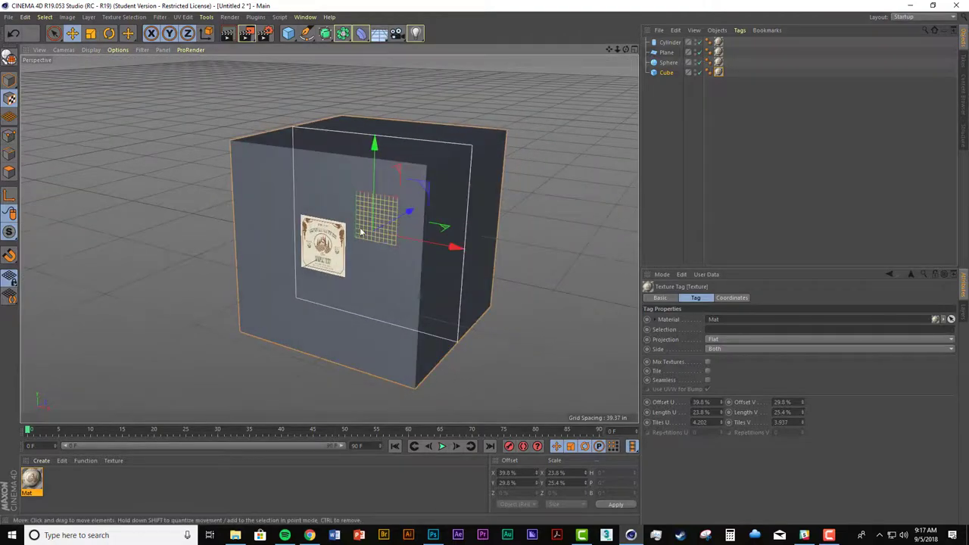
{"action": "left_click_drag", "start_coordinate": [384, 231], "coordinate": [402, 244], "text": "alt"}
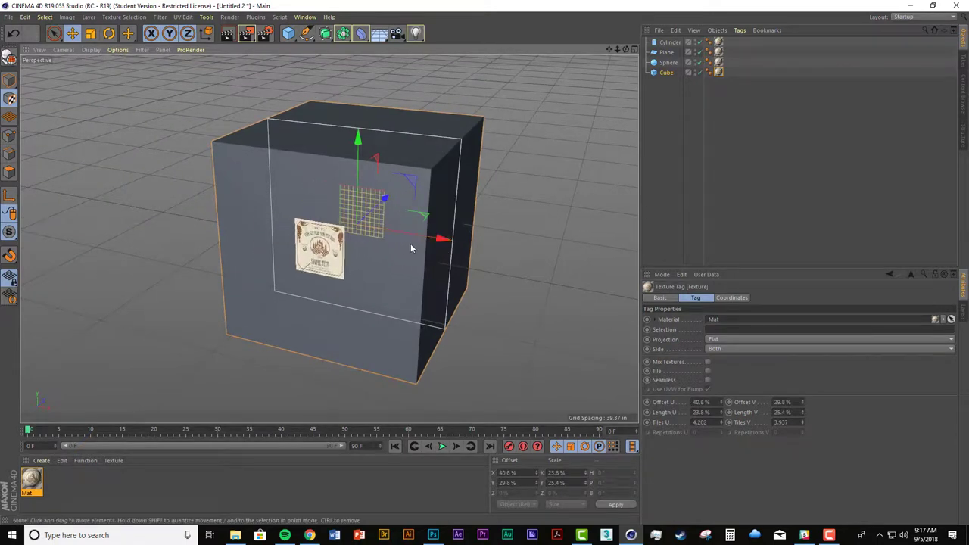
Rotate the flat projection to put the label on the cube's top face, its side face and back on the front face.
{"action": "key", "text": "r"}
{"action": "left_click_drag", "start_coordinate": [345, 204], "coordinate": [271, 224]}
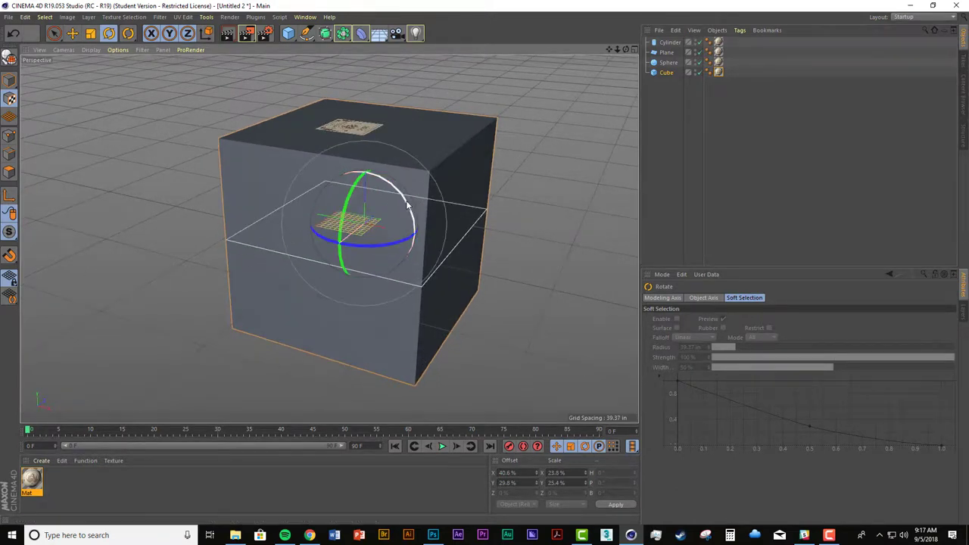
{"action": "left_click_drag", "start_coordinate": [411, 210], "coordinate": [440, 344]}
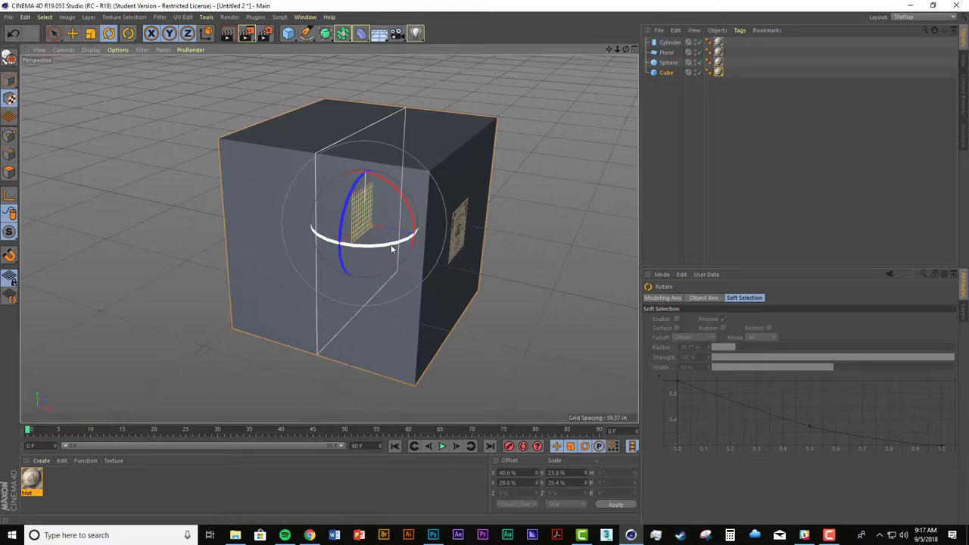
{"action": "left_click_drag", "start_coordinate": [391, 248], "coordinate": [292, 239]}
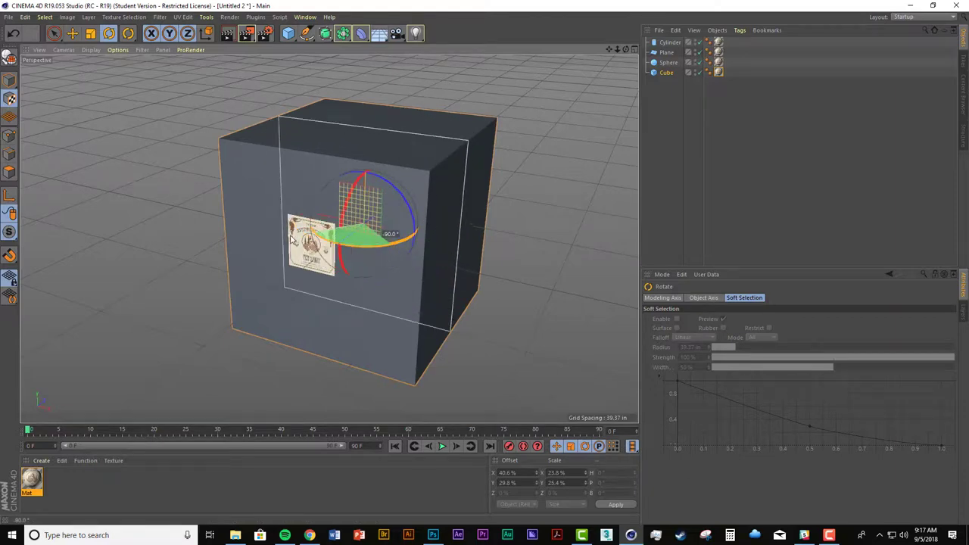
{"action": "left_click_drag", "start_coordinate": [488, 213], "coordinate": [421, 190], "text": "alt"}
Enlarge the cube's flat label projection to about 59% in X and 66.8% in Y.
{"action": "key", "text": "t"}
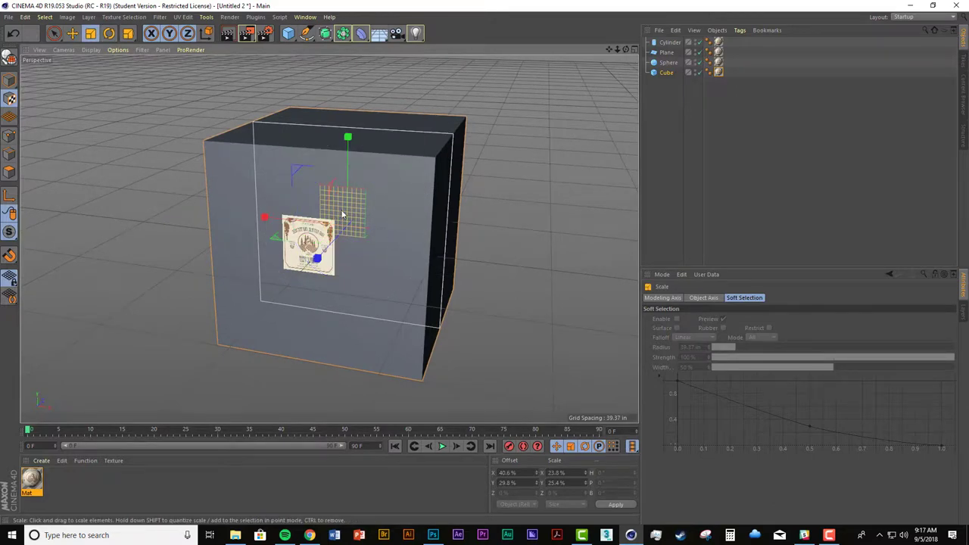
{"action": "left_click_drag", "start_coordinate": [309, 156], "coordinate": [394, 279]}
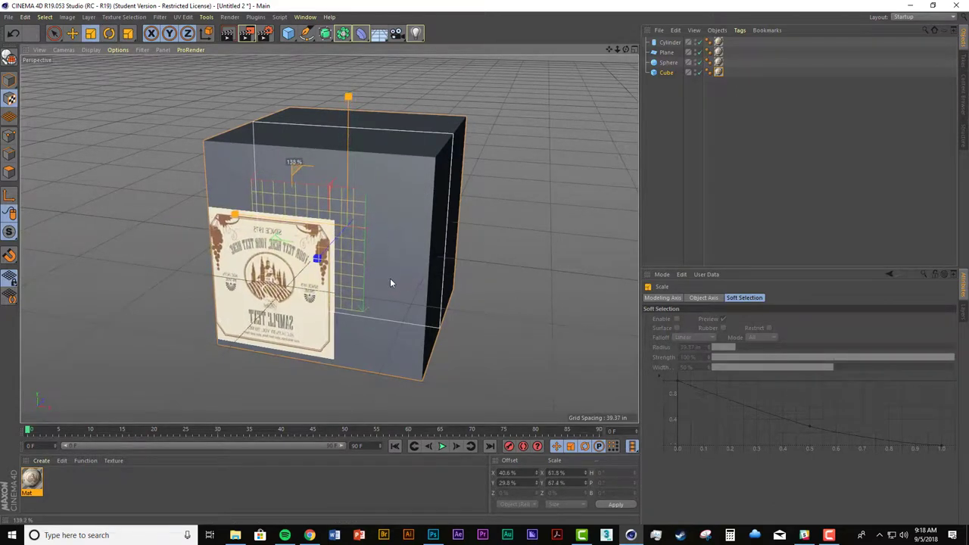
{"action": "left_click_drag", "start_coordinate": [390, 283], "coordinate": [290, 284]}
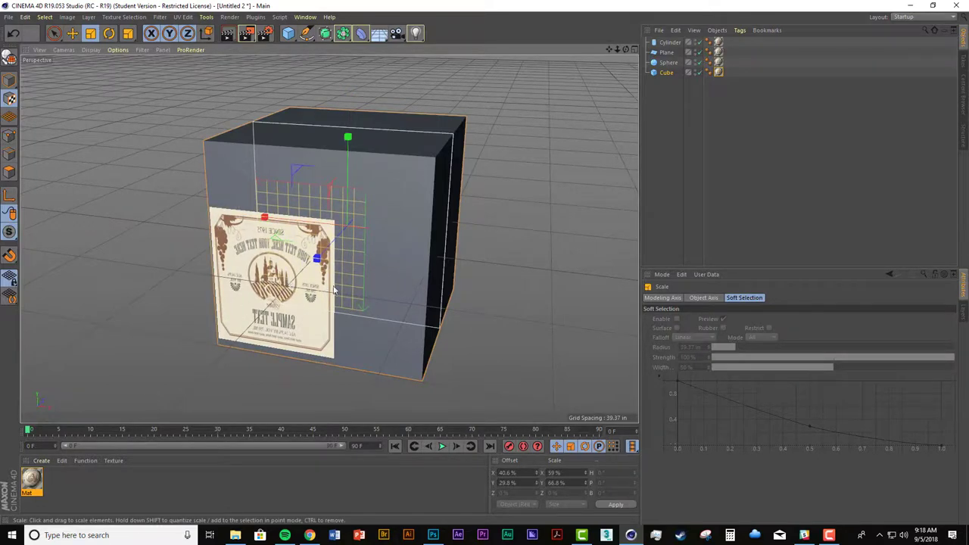
{"action": "left_click_drag", "start_coordinate": [381, 242], "coordinate": [290, 203]}
Move the cube's label to an offset of about 22% in X and 17% in Y, and rotate its projection to unmirror the text.
{"action": "key", "text": "e"}
{"action": "left_click_drag", "start_coordinate": [433, 236], "coordinate": [381, 237]}
{"action": "left_click_drag", "start_coordinate": [341, 197], "coordinate": [297, 230]}
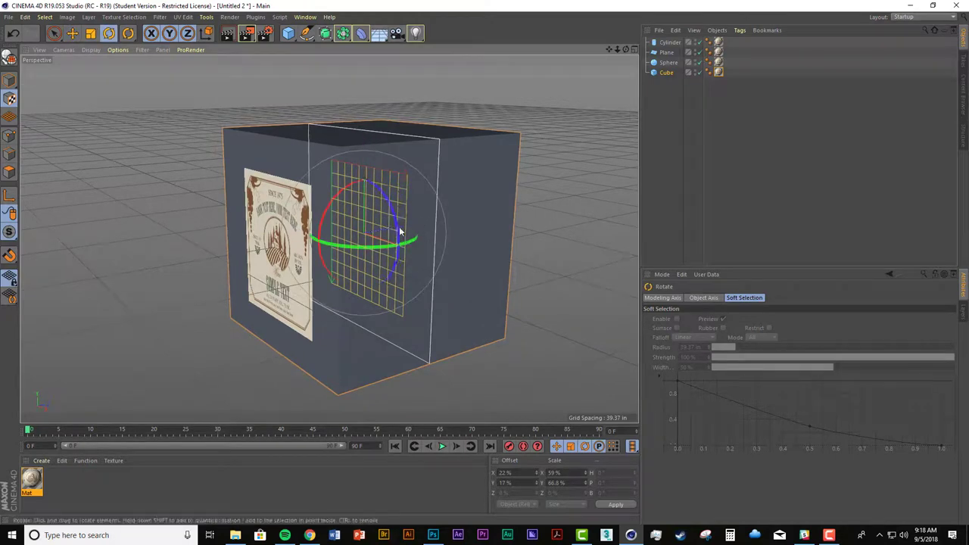
{"action": "left_click_drag", "start_coordinate": [399, 225], "coordinate": [370, 253]}
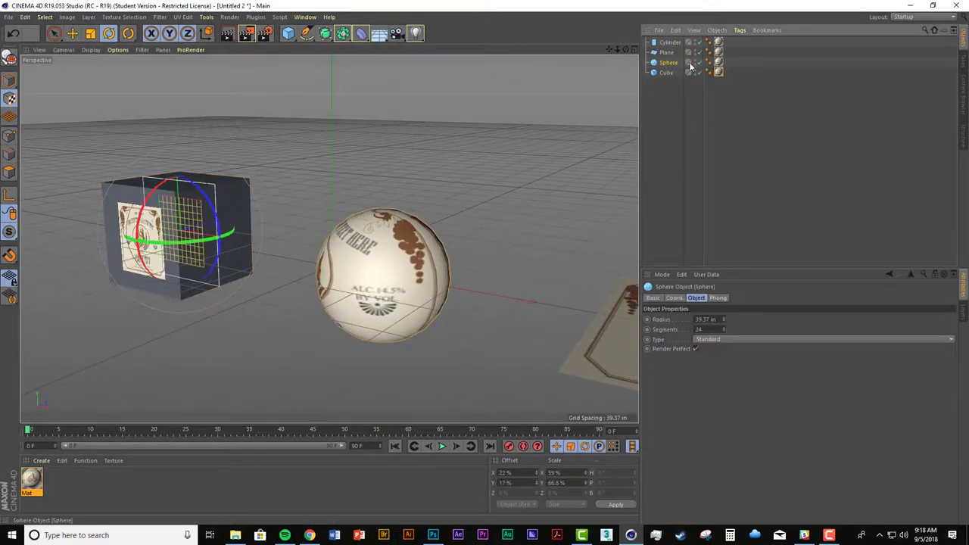
Set the projection of the sphere's texture tag to Spherical.
{"action": "left_click", "coordinate": [718, 62]}
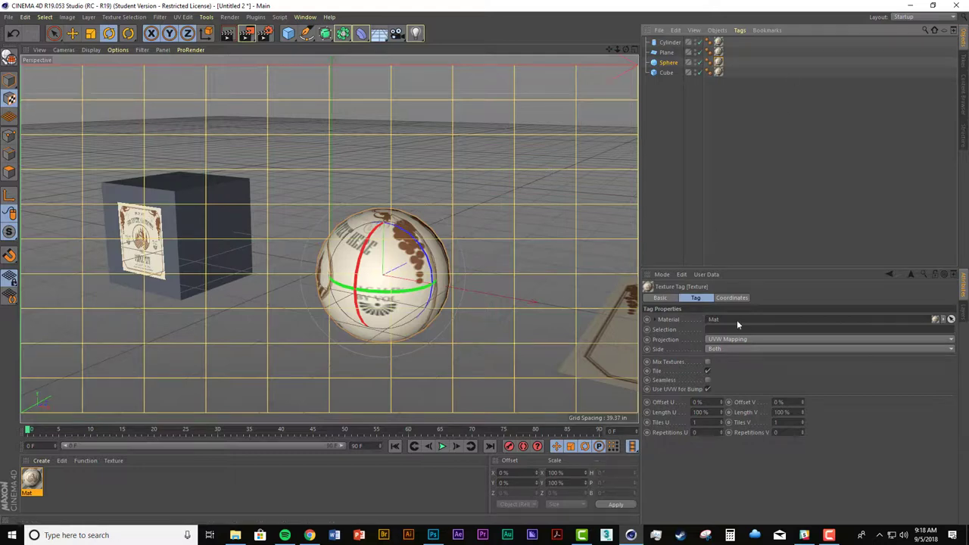
{"action": "left_click", "coordinate": [717, 340]}
{"action": "left_click", "coordinate": [746, 351]}
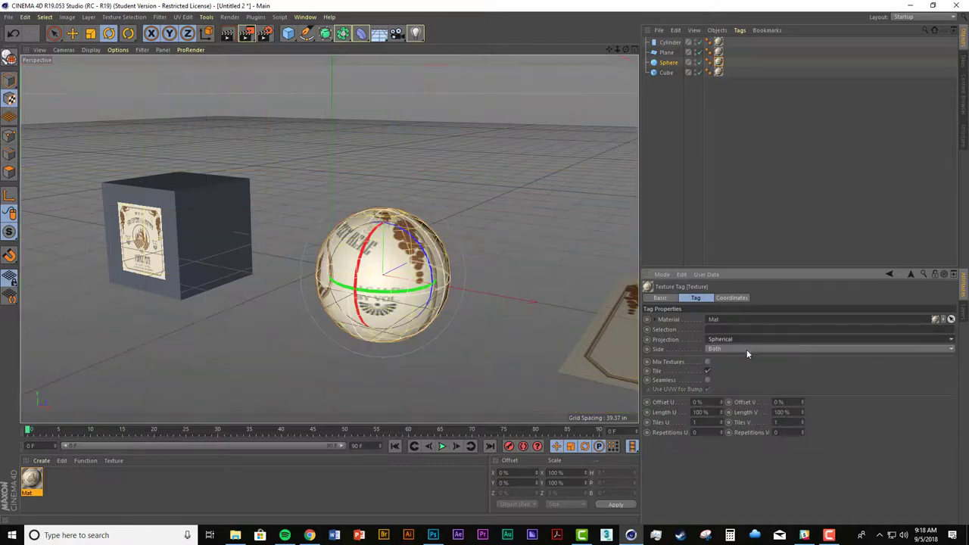
{"action": "left_click_drag", "start_coordinate": [433, 285], "coordinate": [390, 268], "text": "alt"}
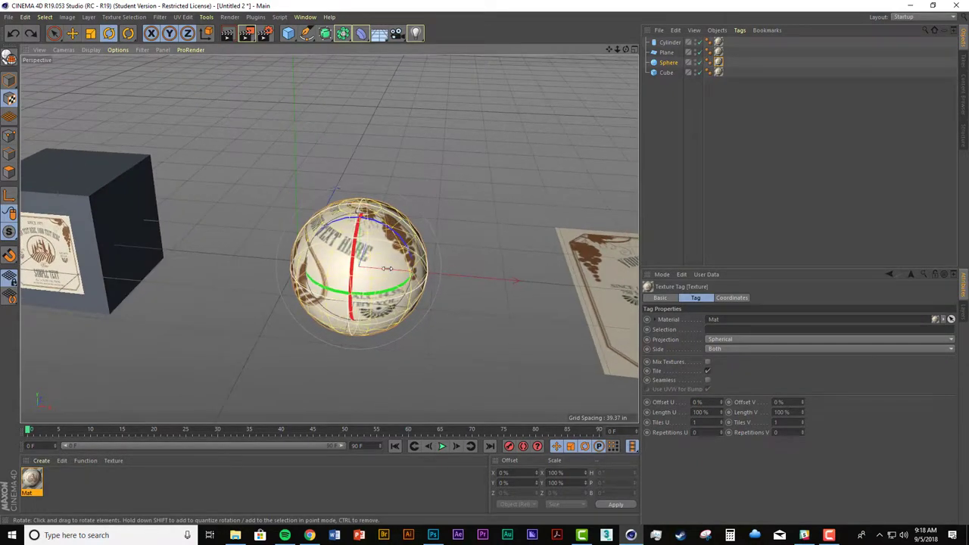
Scale the sphere's texture projection to about 53% in Y and turn off its tiling.
{"action": "key", "text": "t"}
{"action": "left_click_drag", "start_coordinate": [359, 180], "coordinate": [369, 68]}
{"action": "left_click", "coordinate": [720, 62]}
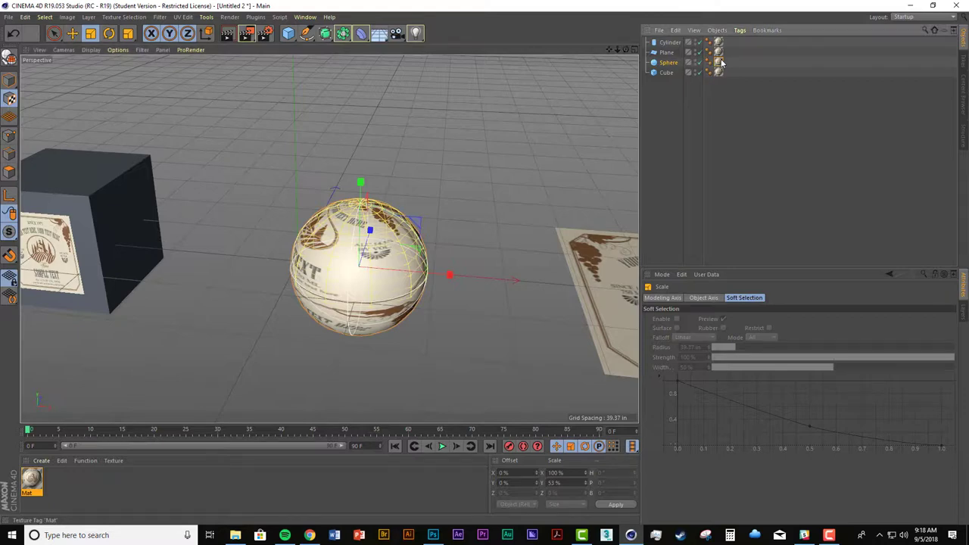
{"action": "left_click", "coordinate": [707, 371]}
Move the sphere's label down to a Y offset of about 20.4% and narrow its projection to about 20.4% in X.
{"action": "left_click_drag", "start_coordinate": [582, 305], "coordinate": [380, 216], "text": "alt"}
{"action": "key", "text": "e"}
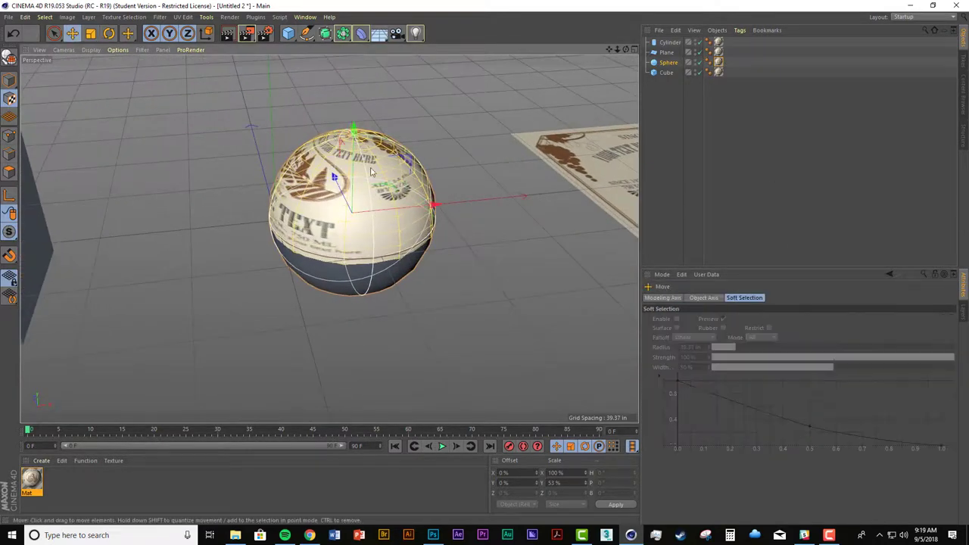
{"action": "left_click_drag", "start_coordinate": [352, 141], "coordinate": [345, 240]}
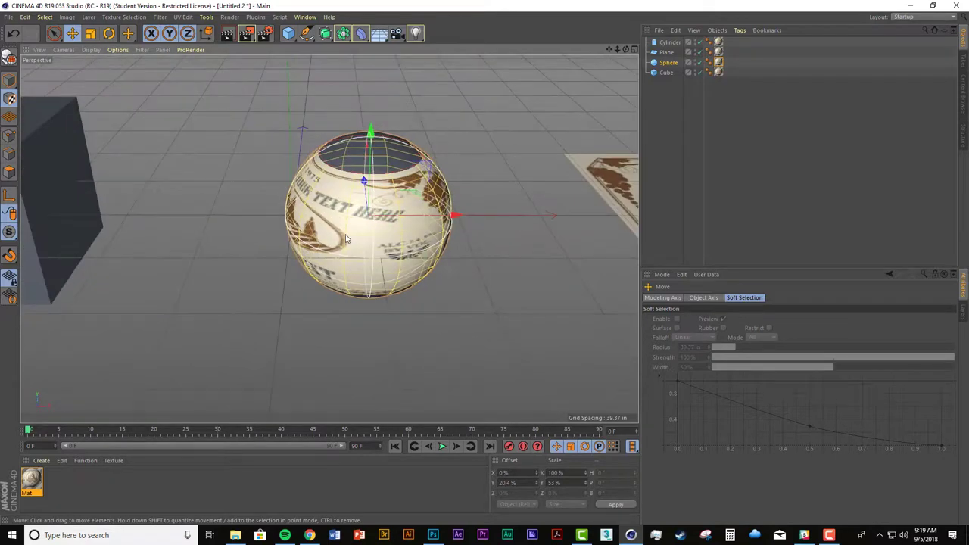
{"action": "left_click_drag", "start_coordinate": [461, 217], "coordinate": [327, 224]}
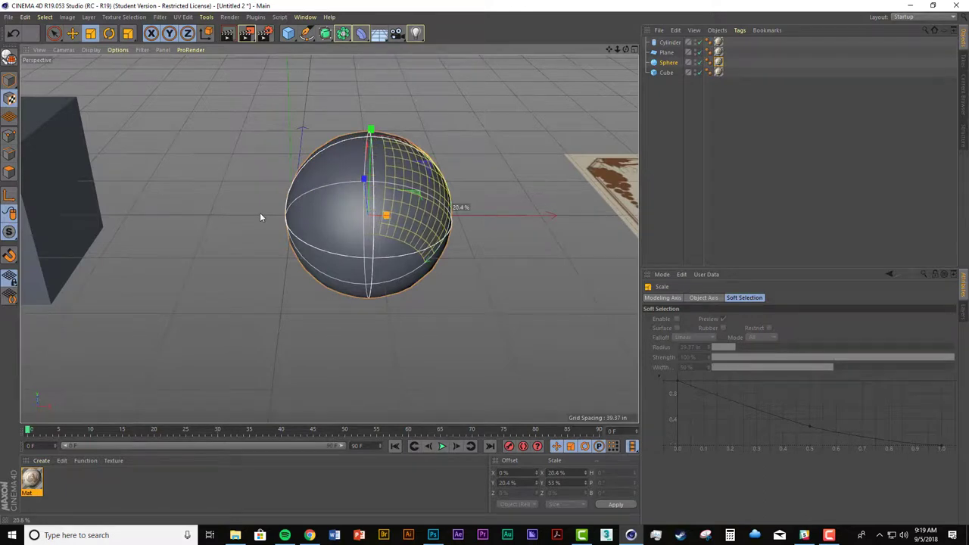
Rotate the spherical projection to bring the label to the front of the sphere and scale it to about 25.6% in Y.
{"action": "key", "text": "r"}
{"action": "left_click_drag", "start_coordinate": [350, 242], "coordinate": [377, 245]}
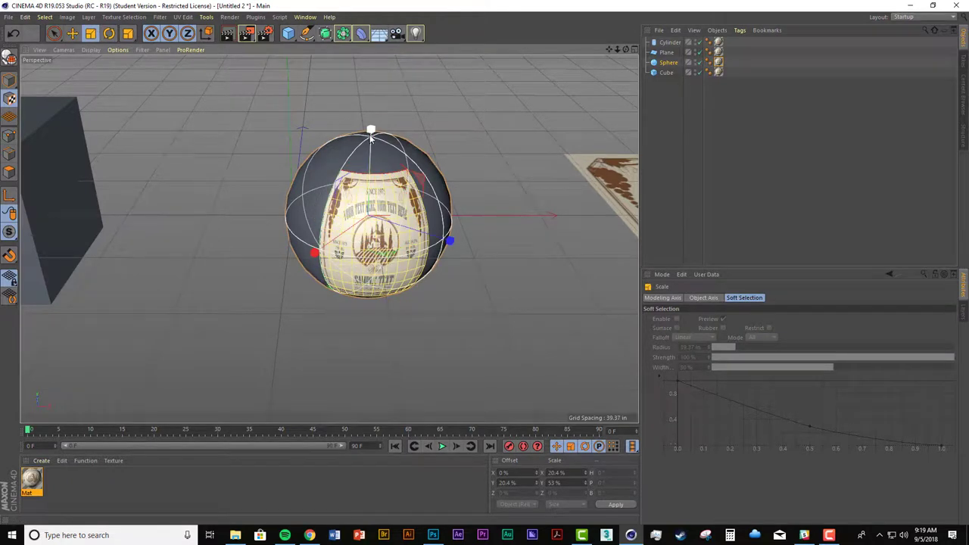
{"action": "left_click_drag", "start_coordinate": [371, 135], "coordinate": [372, 62]}
{"action": "key", "text": "e"}
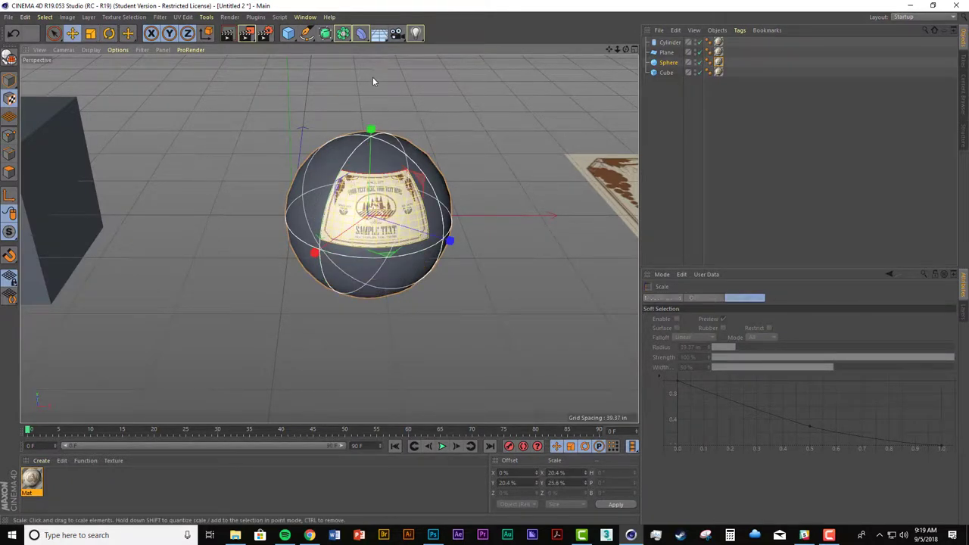
Move the sphere's label down to a Y offset of about 35.6% and narrow its projection to about 17.4% in X.
{"action": "left_click_drag", "start_coordinate": [371, 134], "coordinate": [392, 187]}
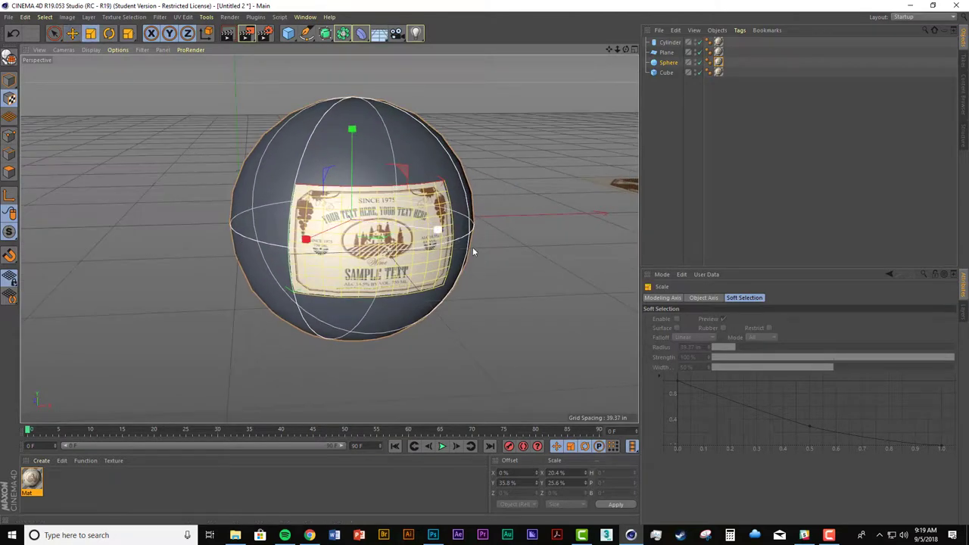
{"action": "left_click_drag", "start_coordinate": [309, 247], "coordinate": [300, 274]}
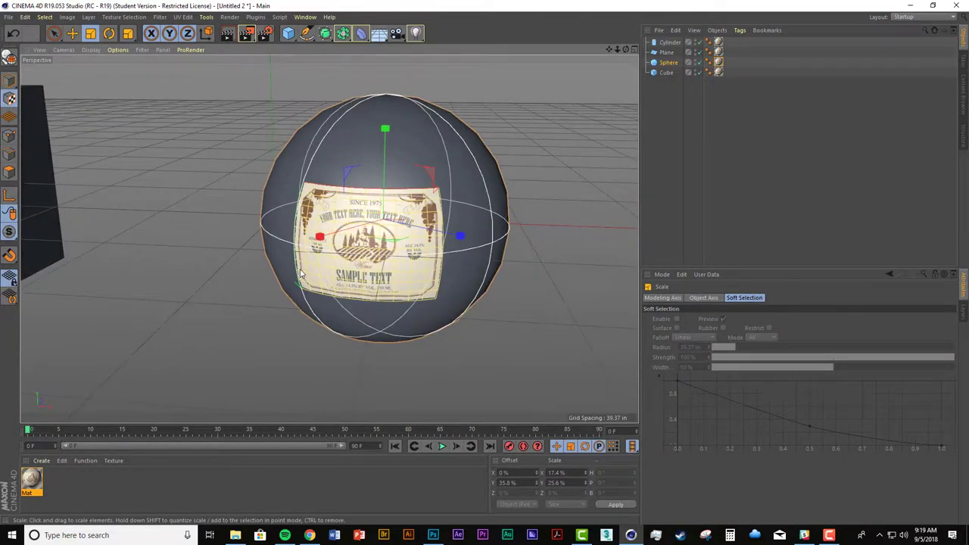
{"action": "left_click_drag", "start_coordinate": [418, 195], "coordinate": [384, 256]}
{"action": "mouse_move", "coordinate": [395, 190]}
{"action": "left_mouse_down"}
{"action": "mouse_move", "coordinate": [399, 136]}
{"action": "mouse_move", "coordinate": [401, 175]}
{"action": "left_mouse_up"}
{"action": "left_click_drag", "start_coordinate": [392, 216], "coordinate": [371, 261], "text": "alt"}
{"action": "scroll", "coordinate": [333, 237], "scroll_direction": "down", "scroll_amount": 3}
Set the projection of the plane's texture tag to Flat.
{"action": "left_click", "coordinate": [667, 53]}
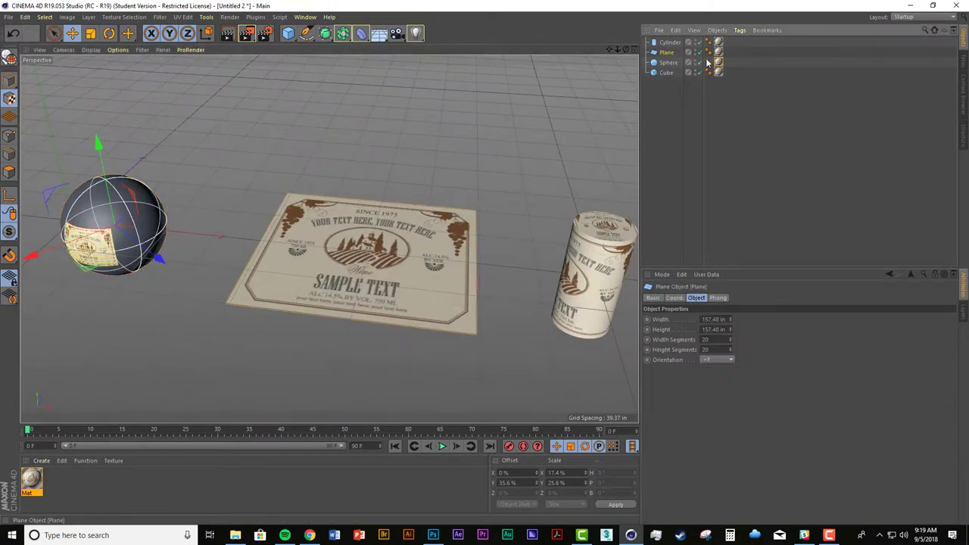
{"action": "left_click", "coordinate": [719, 52]}
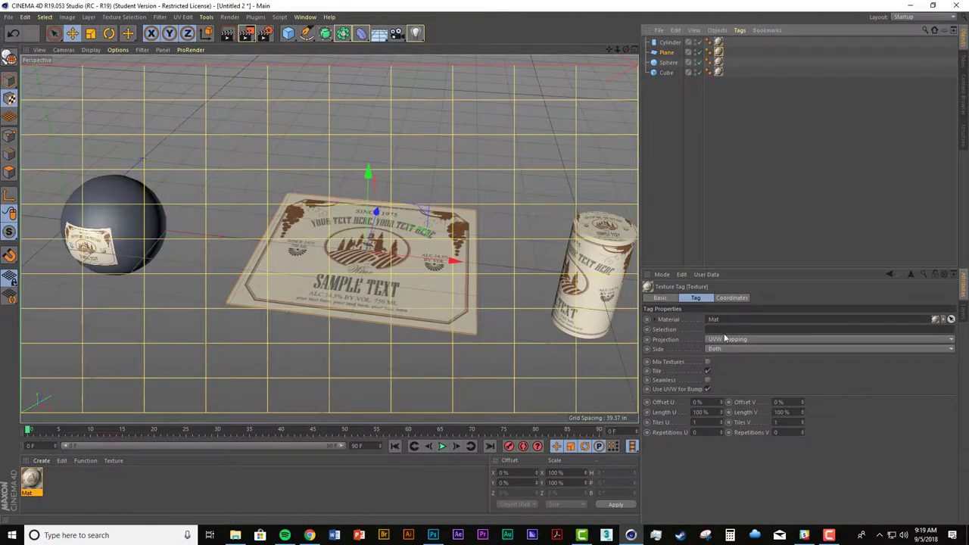
{"action": "left_click", "coordinate": [733, 339]}
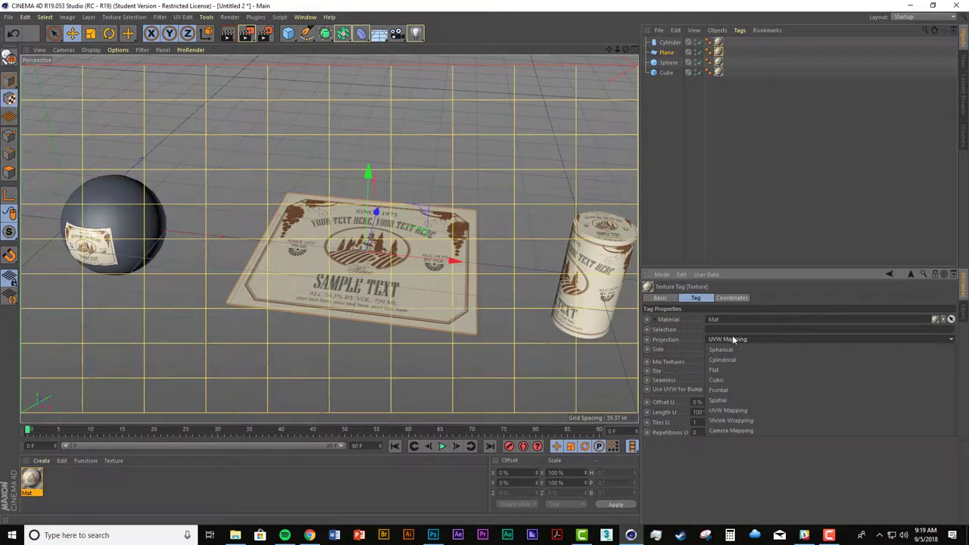
{"action": "left_click", "coordinate": [715, 369]}
{"action": "mouse_move", "coordinate": [372, 268]}
{"action": "left_mouse_down", "text": "alt"}
{"action": "mouse_move", "coordinate": [227, 247]}
{"action": "mouse_move", "coordinate": [325, 274]}
{"action": "mouse_move", "coordinate": [396, 265]}
{"action": "mouse_move", "coordinate": [325, 264]}
{"action": "mouse_move", "coordinate": [374, 272]}
{"action": "mouse_move", "coordinate": [355, 271]}
{"action": "left_mouse_up", "text": "alt"}
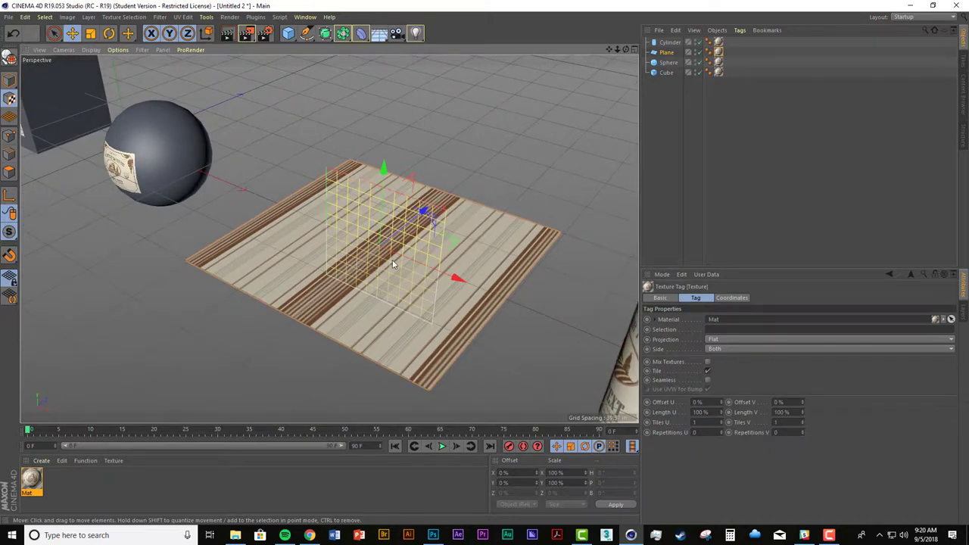
Rotate the flat projection so it lies parallel to the plane's surface, and turn off its tiling.
{"action": "key", "text": "r"}
{"action": "left_click_drag", "start_coordinate": [359, 242], "coordinate": [396, 202]}
{"action": "left_click_drag", "start_coordinate": [394, 257], "coordinate": [430, 274], "text": "alt"}
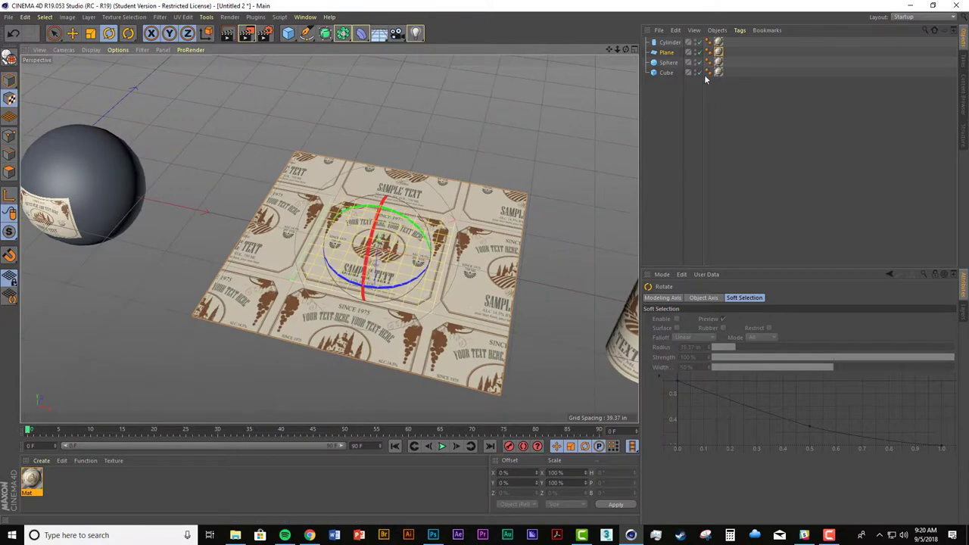
{"action": "left_click", "coordinate": [718, 52]}
{"action": "left_click", "coordinate": [707, 370]}
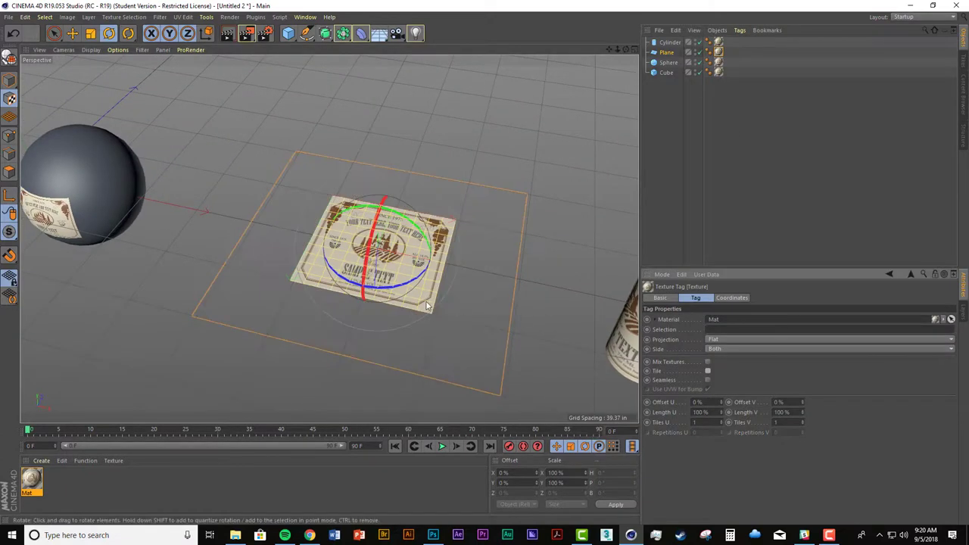
{"action": "left_click_drag", "start_coordinate": [426, 302], "coordinate": [425, 323], "text": "alt"}
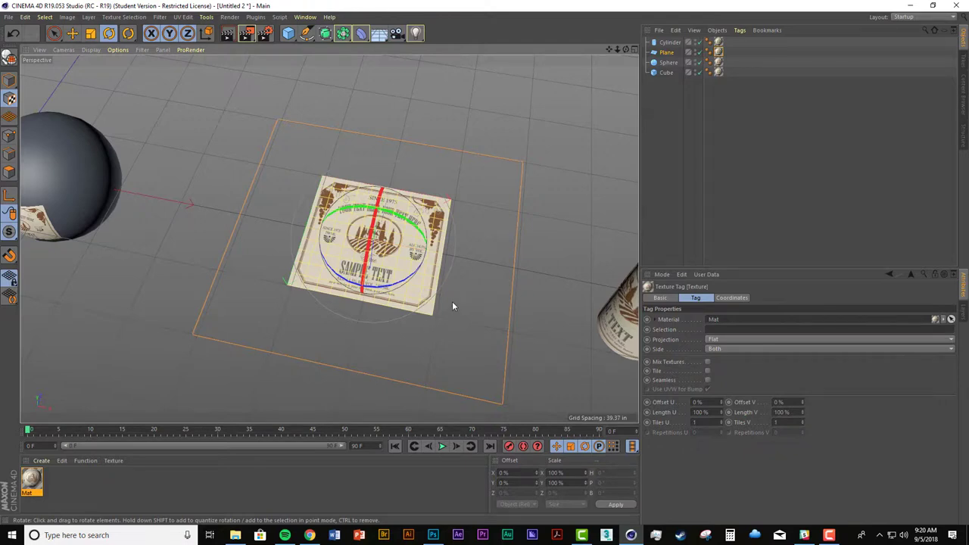
Scale the plane's label projection uniformly to about 147.8% and move it to the middle of the plane.
{"action": "key", "text": "t"}
{"action": "left_click_drag", "start_coordinate": [438, 234], "coordinate": [560, 339], "text": "alt"}
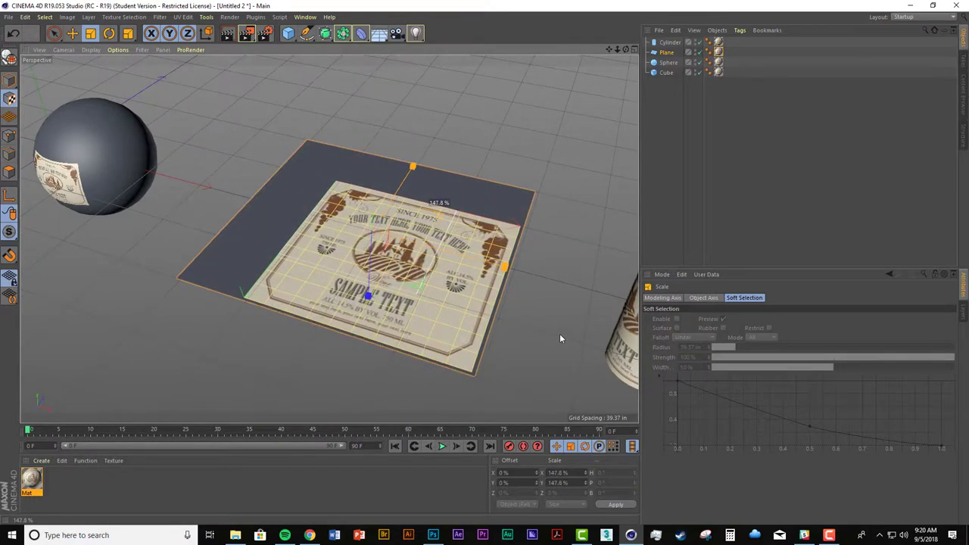
{"action": "key", "text": "e"}
{"action": "left_click_drag", "start_coordinate": [464, 262], "coordinate": [398, 234]}
{"action": "left_click_drag", "start_coordinate": [397, 189], "coordinate": [438, 257]}
Try the Cylindrical projection on the cylinder's texture tag and undo the change.
{"action": "scroll", "coordinate": [409, 273], "scroll_direction": "down", "scroll_amount": 3}
{"action": "left_click", "coordinate": [719, 42]}
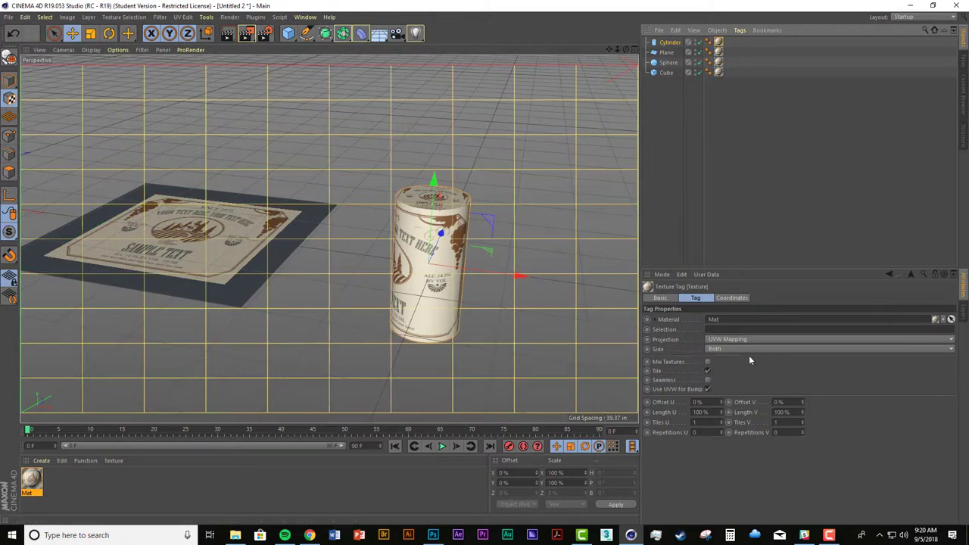
{"action": "left_click", "coordinate": [721, 340]}
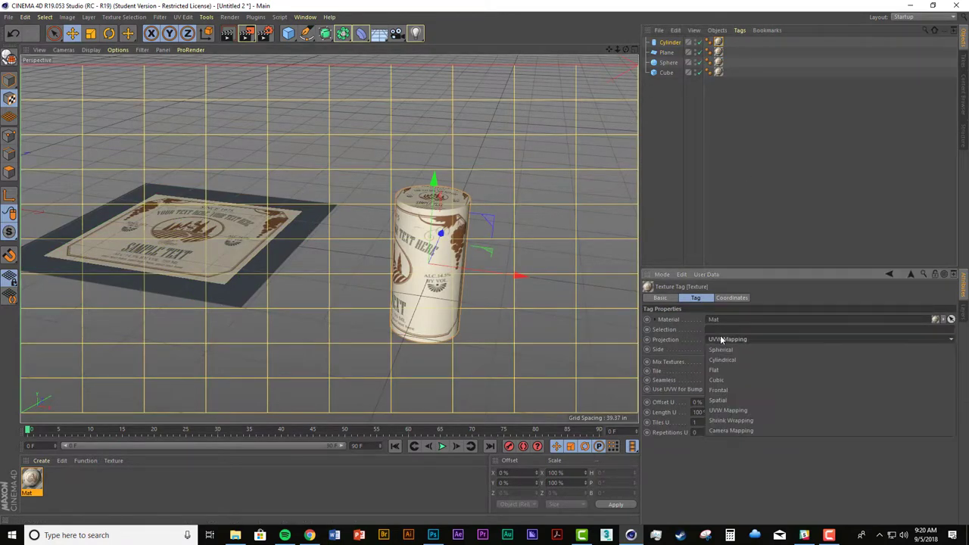
{"action": "left_click", "coordinate": [752, 361]}
{"action": "left_click_drag", "start_coordinate": [318, 227], "coordinate": [444, 209], "text": "alt"}
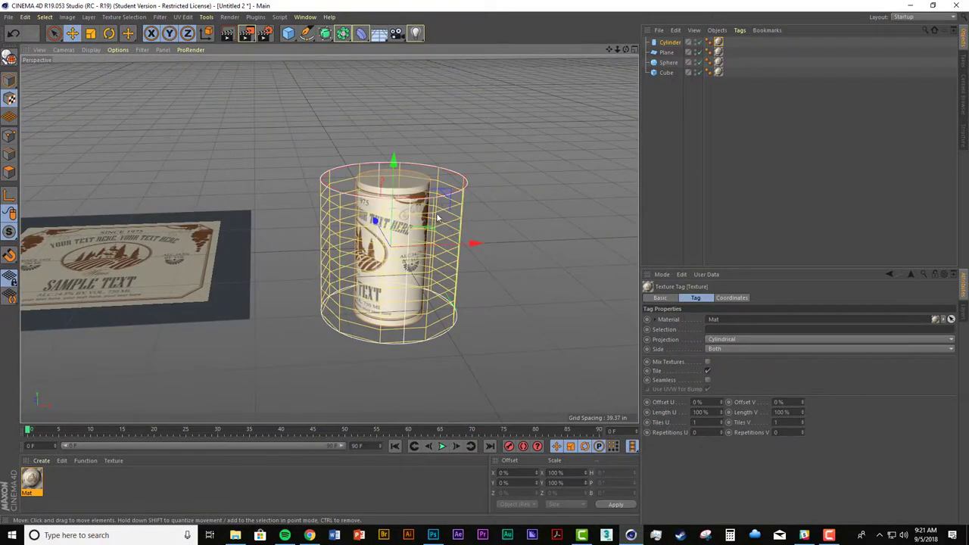
{"action": "key", "text": "ctrl+z"}
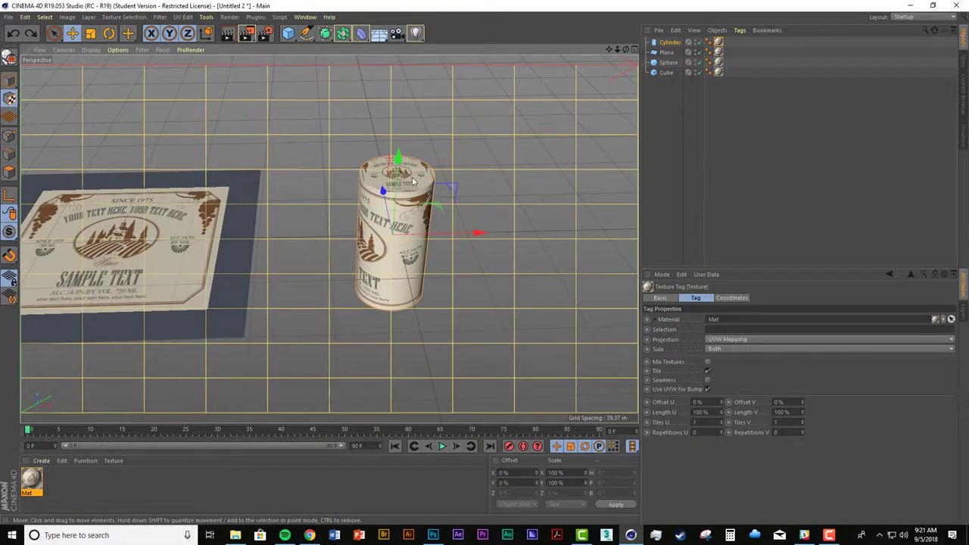
{"action": "key", "text": "ctrl+z"}
{"action": "key", "text": "ctrl+z"}
{"action": "key", "text": "ctrl+shift+z"}
{"action": "key", "text": "ctrl+shift+z"}
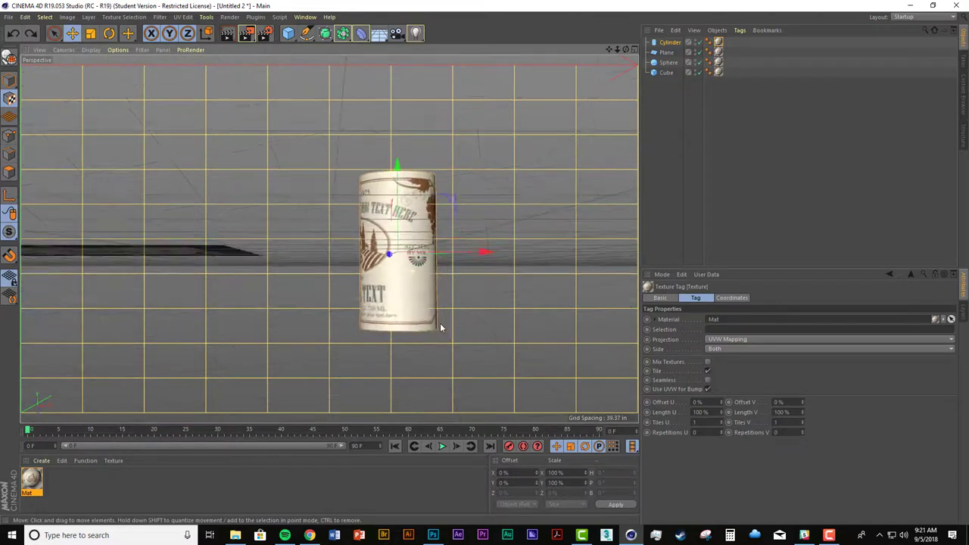
Set the cylinder's texture projection to Cylindrical and scale it to about 59.8% in X.
{"action": "left_click", "coordinate": [712, 343]}
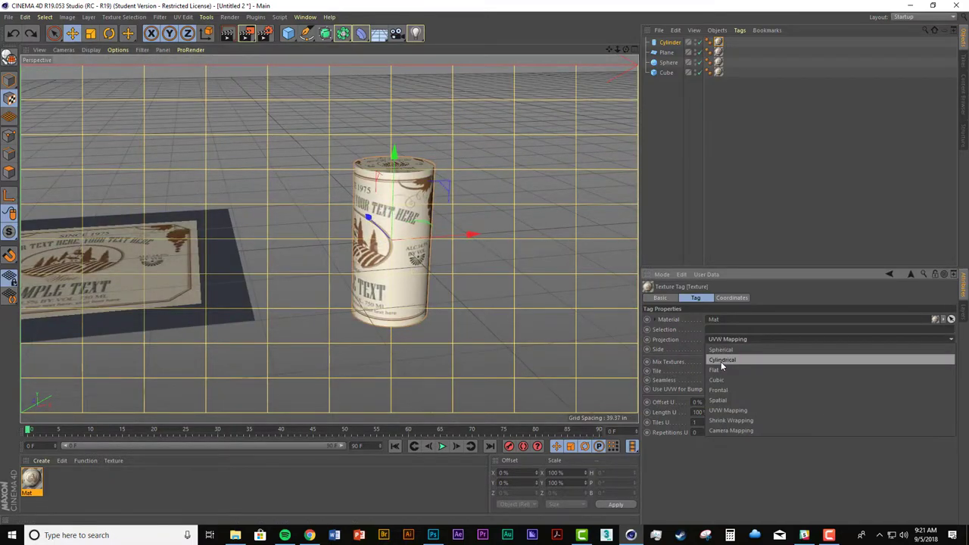
{"action": "left_click", "coordinate": [721, 361]}
{"action": "left_click_drag", "start_coordinate": [392, 269], "coordinate": [354, 246], "text": "alt"}
{"action": "key", "text": "t"}
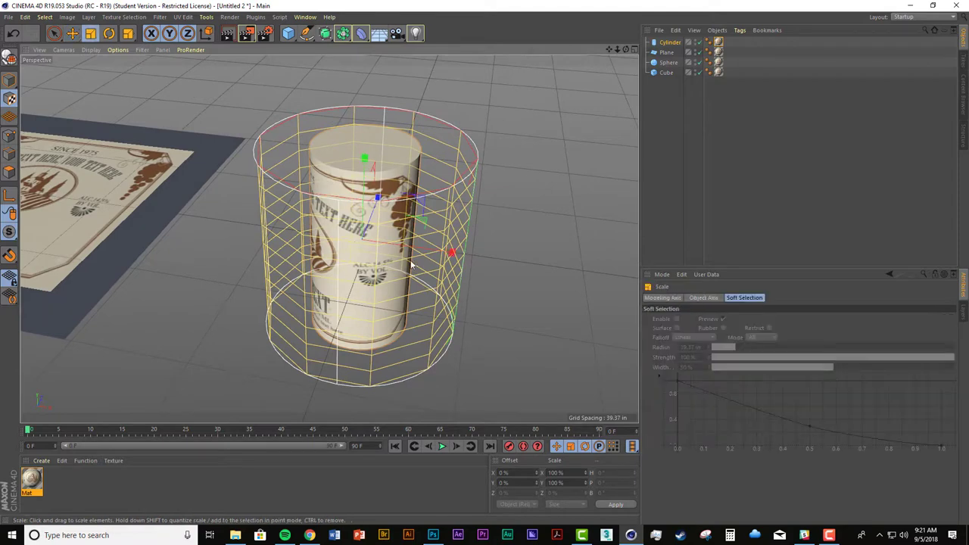
{"action": "left_click_drag", "start_coordinate": [456, 256], "coordinate": [405, 264]}
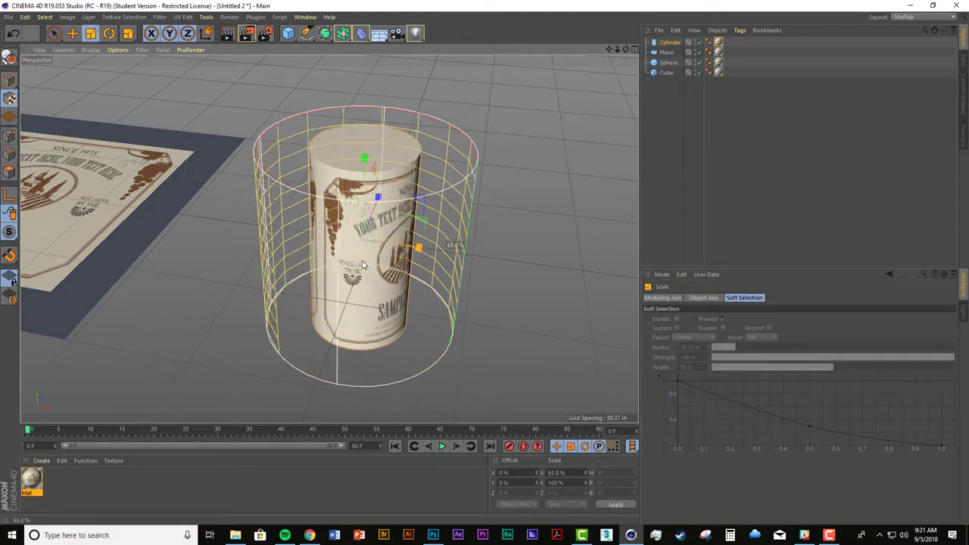
{"action": "left_click_drag", "start_coordinate": [361, 265], "coordinate": [353, 265]}
Turn off tiling for the cylinder's texture and narrow its projection to about 34% in X.
{"action": "left_click", "coordinate": [718, 42]}
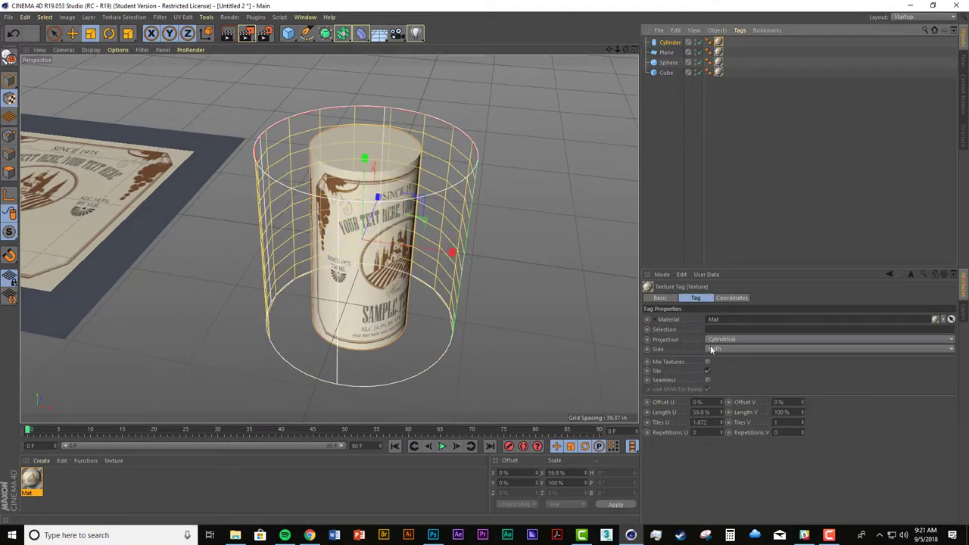
{"action": "left_click", "coordinate": [707, 371]}
{"action": "left_click_drag", "start_coordinate": [397, 253], "coordinate": [327, 247], "text": "alt"}
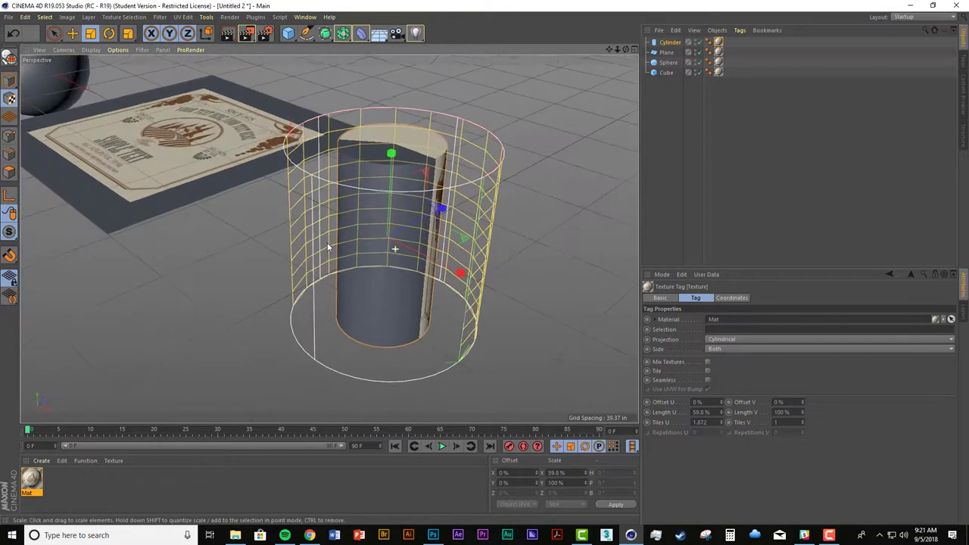
{"action": "left_click_drag", "start_coordinate": [467, 271], "coordinate": [301, 221]}
{"action": "key", "text": "r"}
{"action": "left_click_drag", "start_coordinate": [345, 256], "coordinate": [377, 266], "text": "alt"}
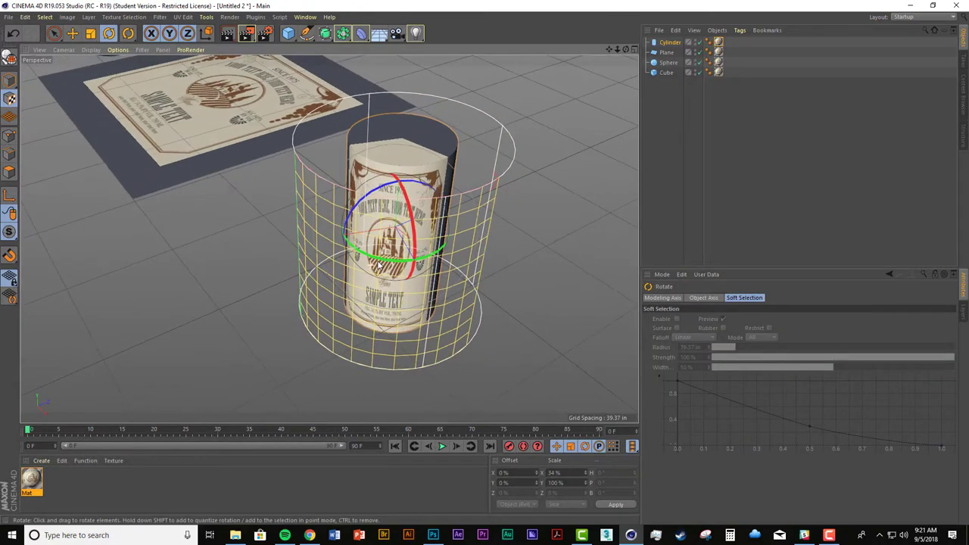
Scale the cylinder's label to about 54.4% in Y and move it down to a Y offset of about 22%.
{"action": "key", "text": "t"}
{"action": "left_click_drag", "start_coordinate": [402, 149], "coordinate": [399, 25]}
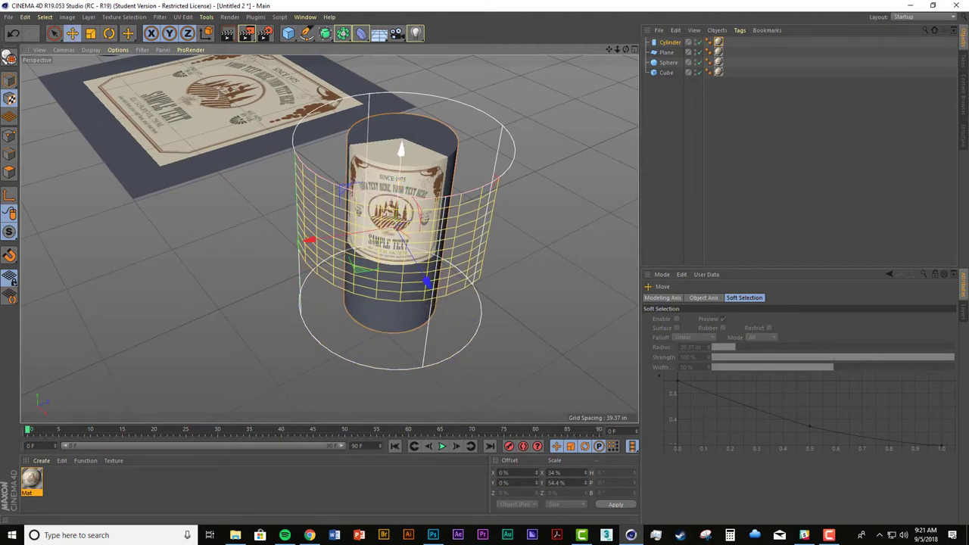
{"action": "left_click_drag", "start_coordinate": [397, 184], "coordinate": [400, 224]}
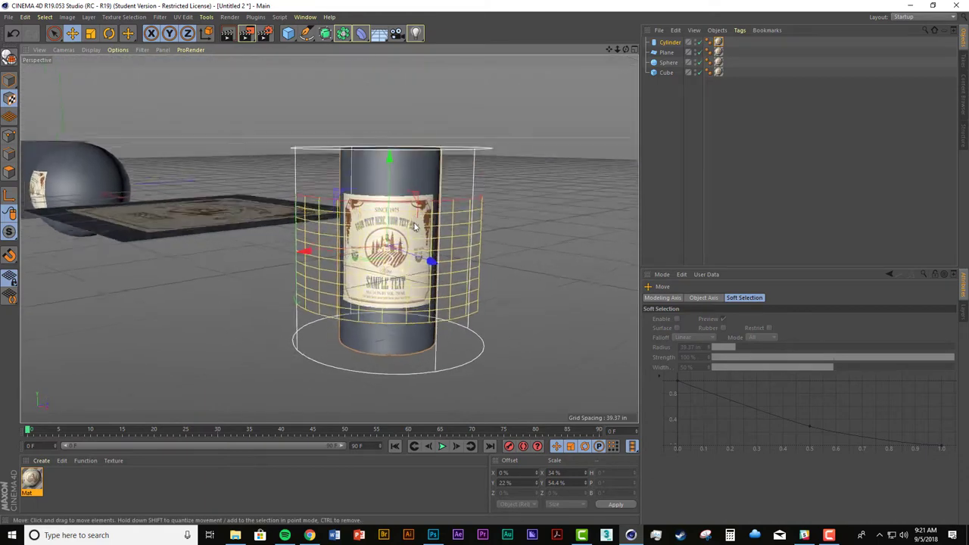